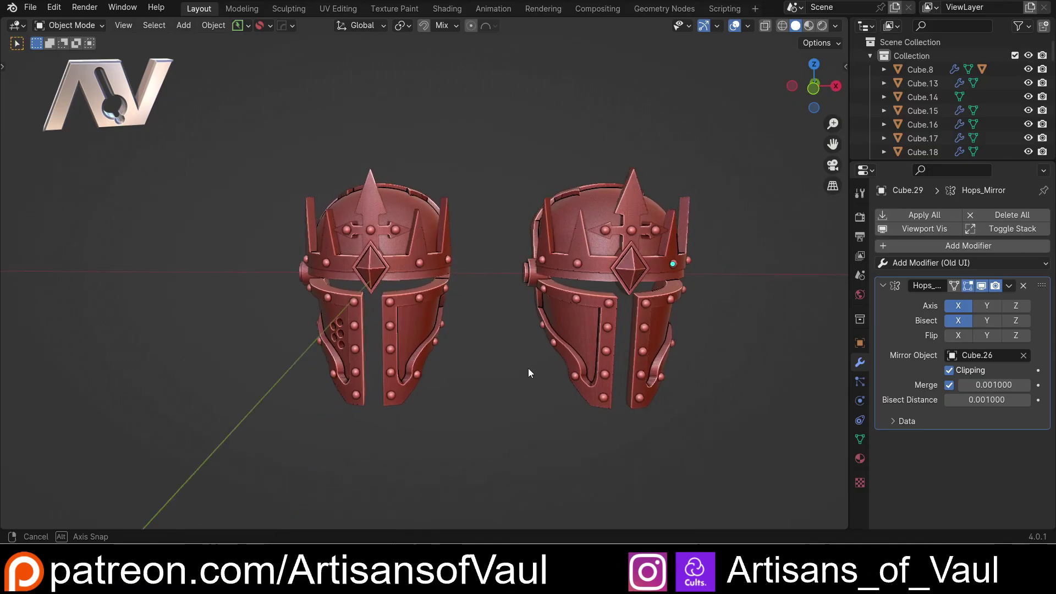
Step: Orbit the viewport so both red crowned helmets are in view
middle_drag(528, 367, 553, 364)
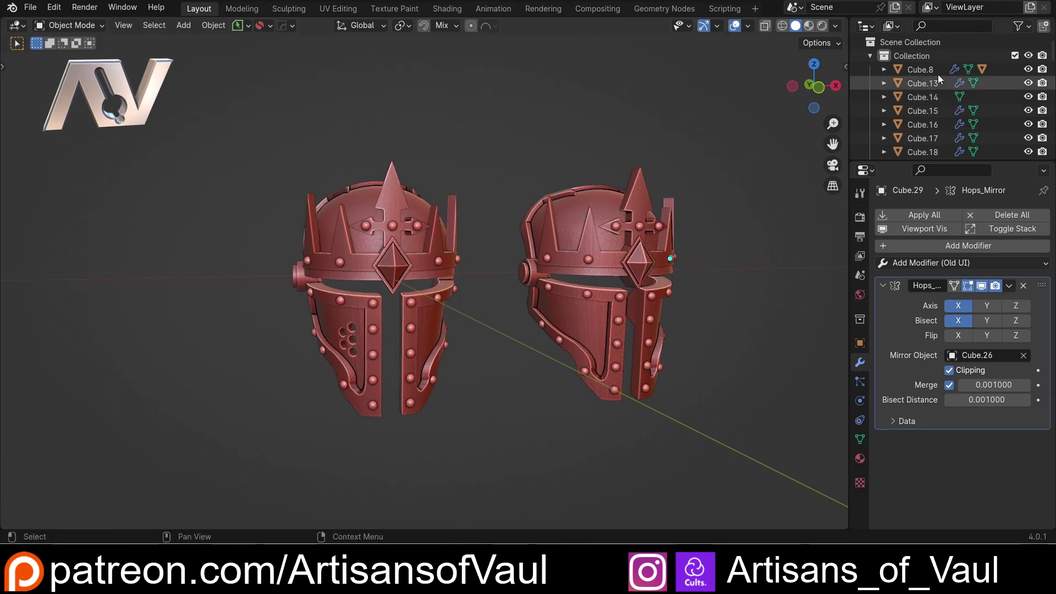
Step: Enlarge the Outliner and scroll through the helmet parts from Cube.8 to Cube.32
drag(908, 161, 906, 342)
scroll(953, 127, down, 8)
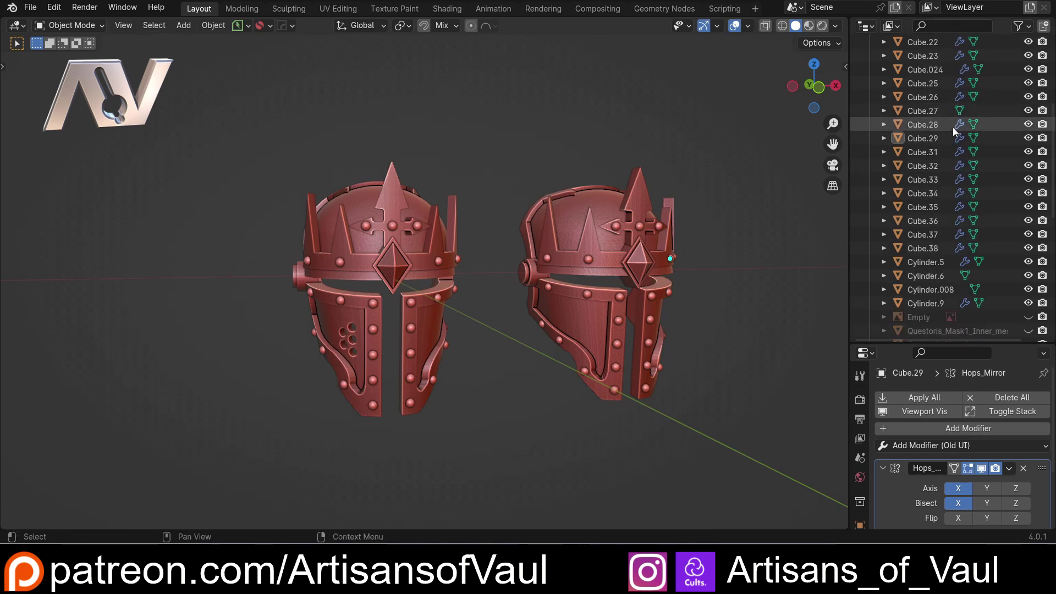
scroll(951, 131, down, 3)
scroll(950, 131, up, 5)
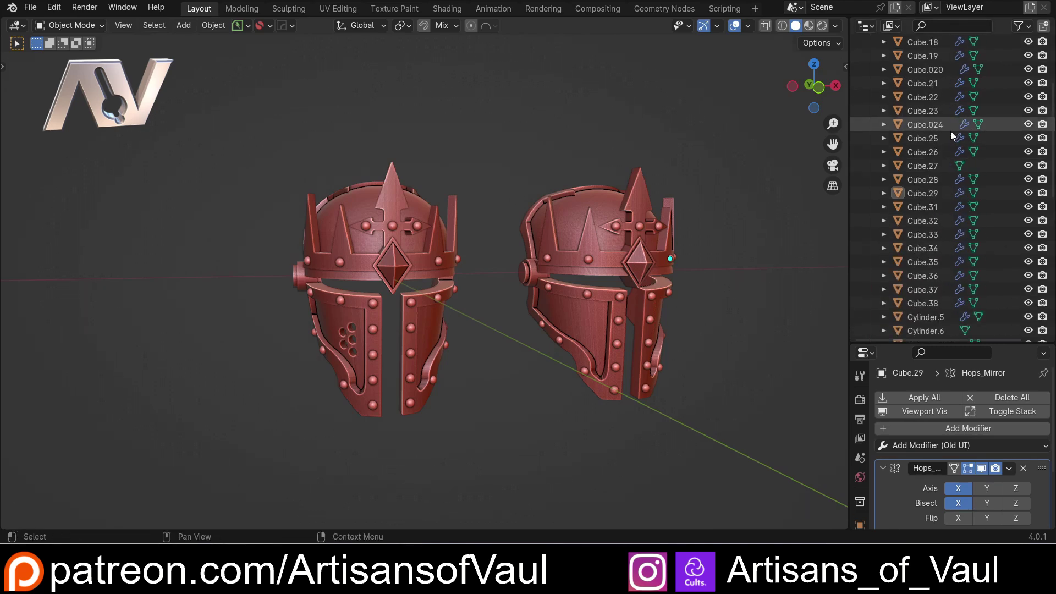
scroll(950, 131, up, 6)
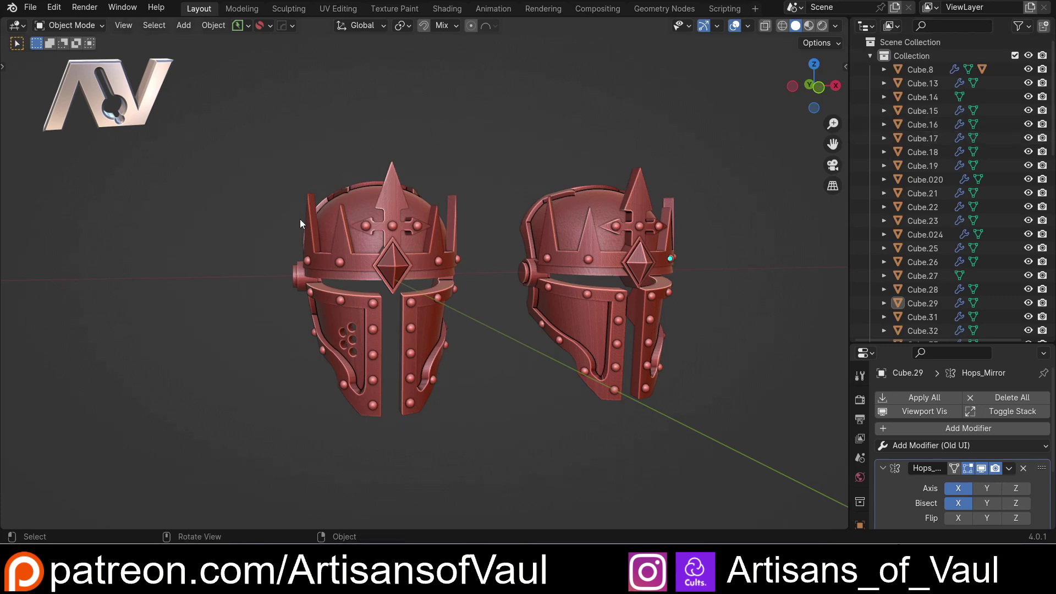
Step: Orbit the viewport to look down on both helmets from the front
middle_drag(453, 188, 589, 150)
scroll(919, 183, down, 3)
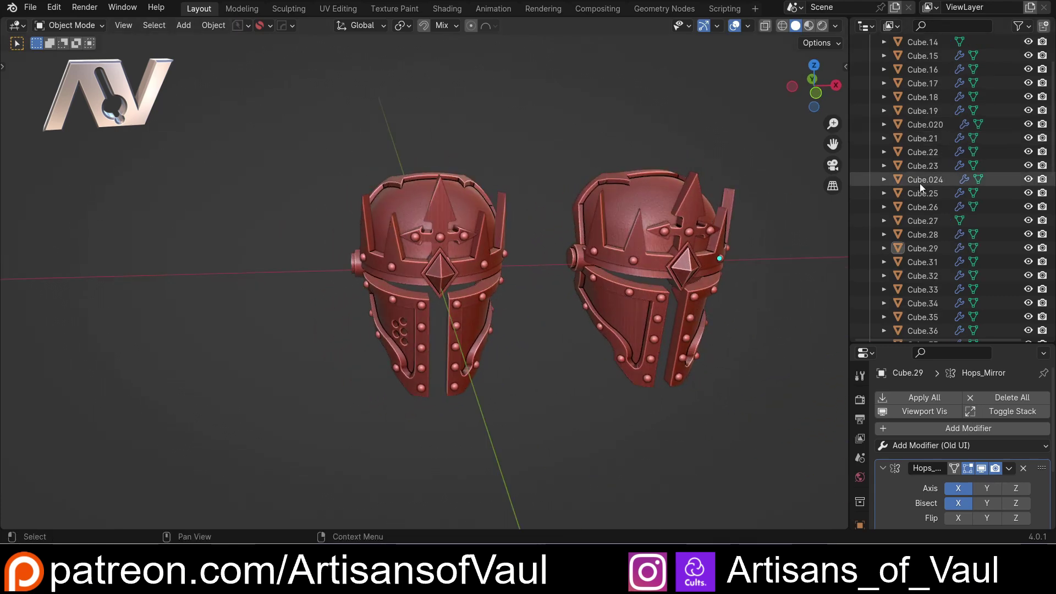
scroll(919, 183, down, 4)
scroll(920, 183, up, 8)
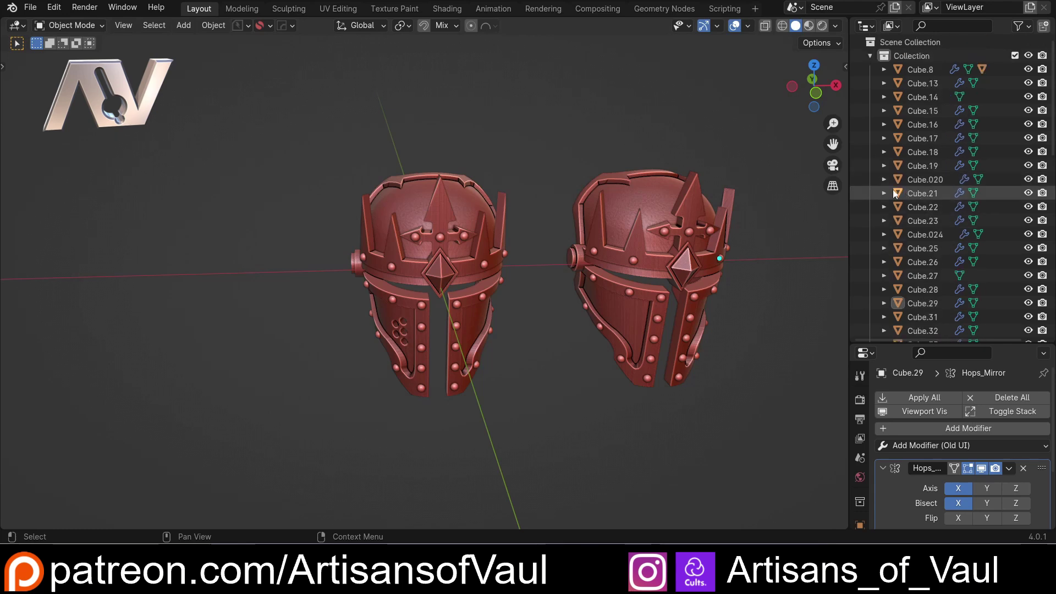
middle_drag(524, 326, 527, 304)
scroll(965, 162, down, 4)
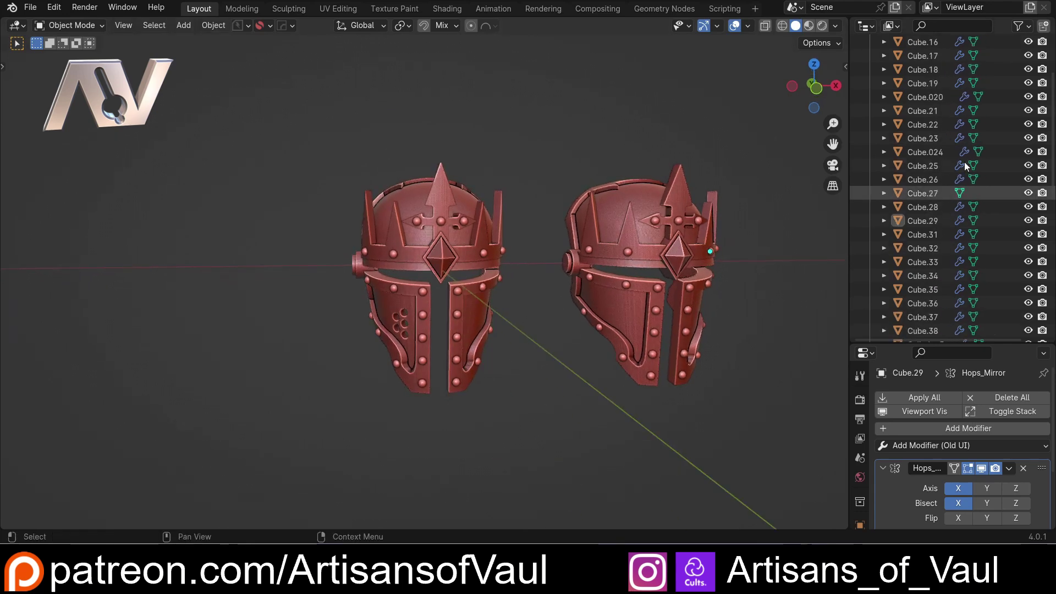
scroll(965, 162, up, 5)
middle_drag(589, 147, 595, 176)
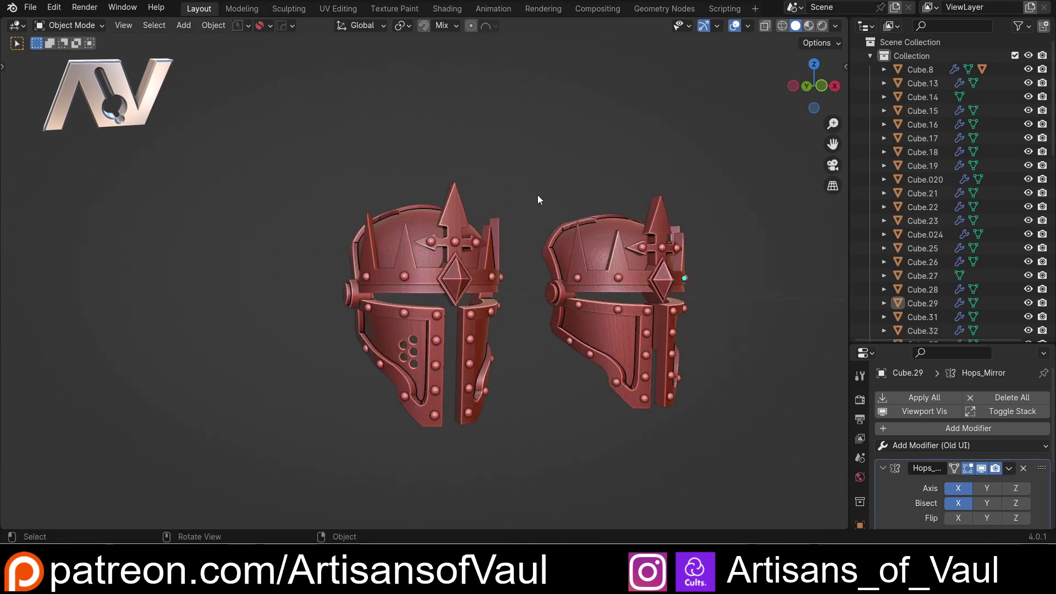
middle_drag(538, 199, 532, 230)
scroll(581, 196, up, 2)
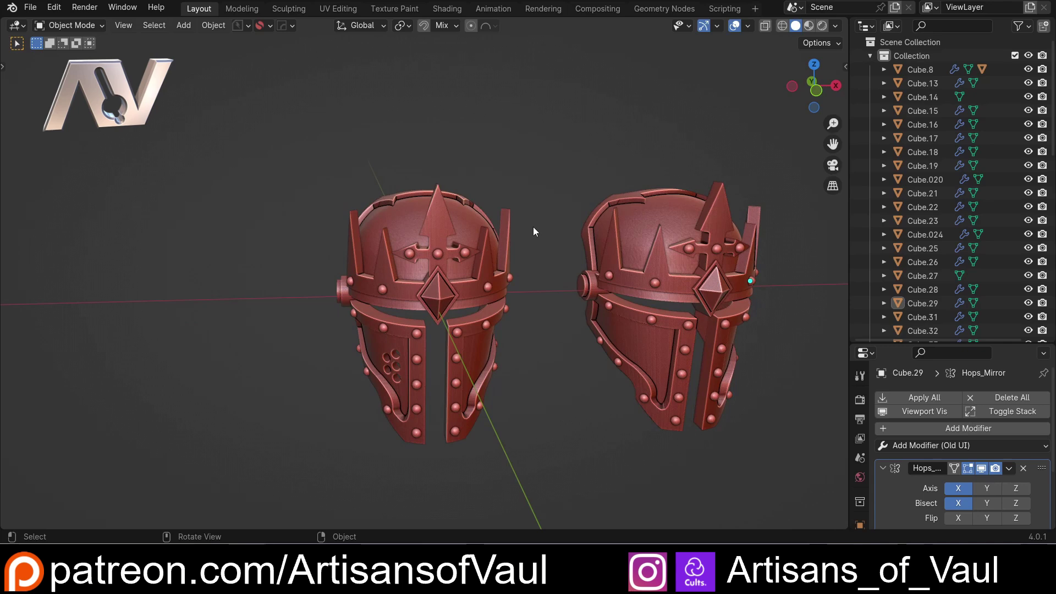
click(437, 255)
shift+right_click(437, 254)
key(F2)
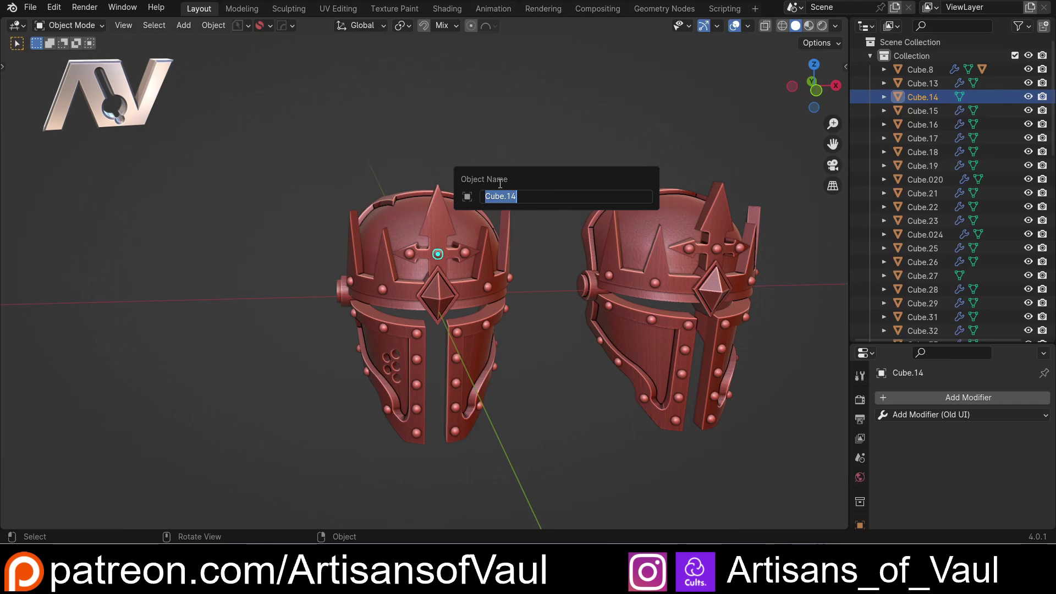
click(519, 139)
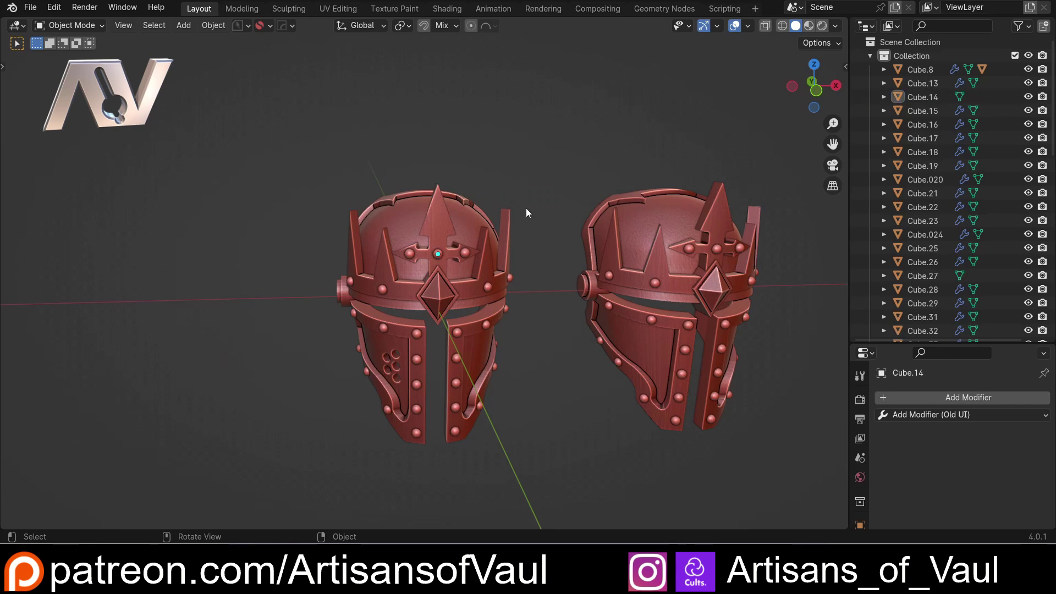
mouse_move(554, 211)
middle_down()
mouse_move(572, 191)
mouse_move(521, 226)
mouse_move(547, 210)
middle_up()
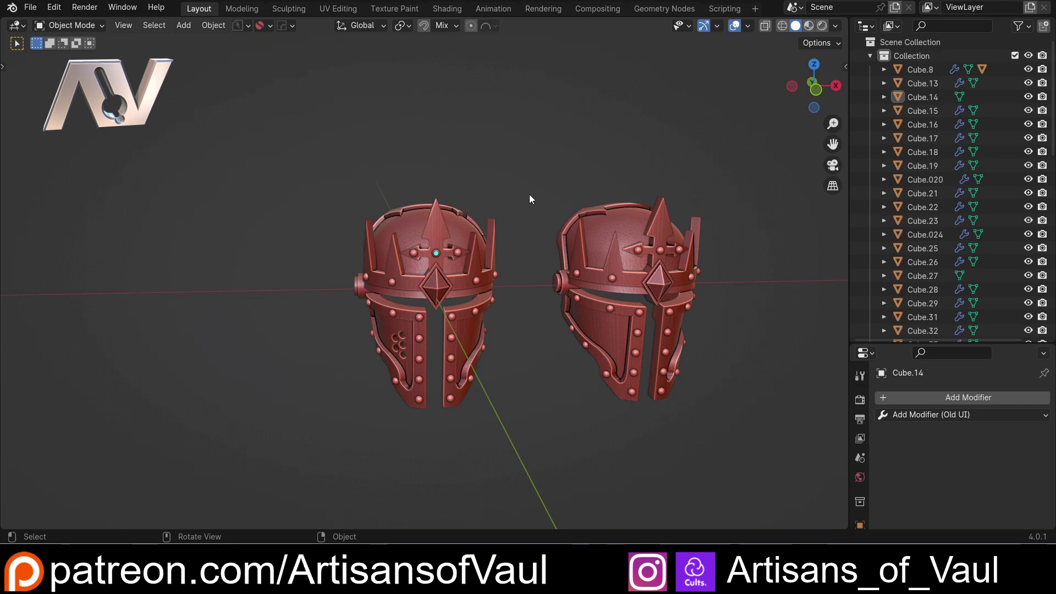
middle_drag(530, 199, 468, 195)
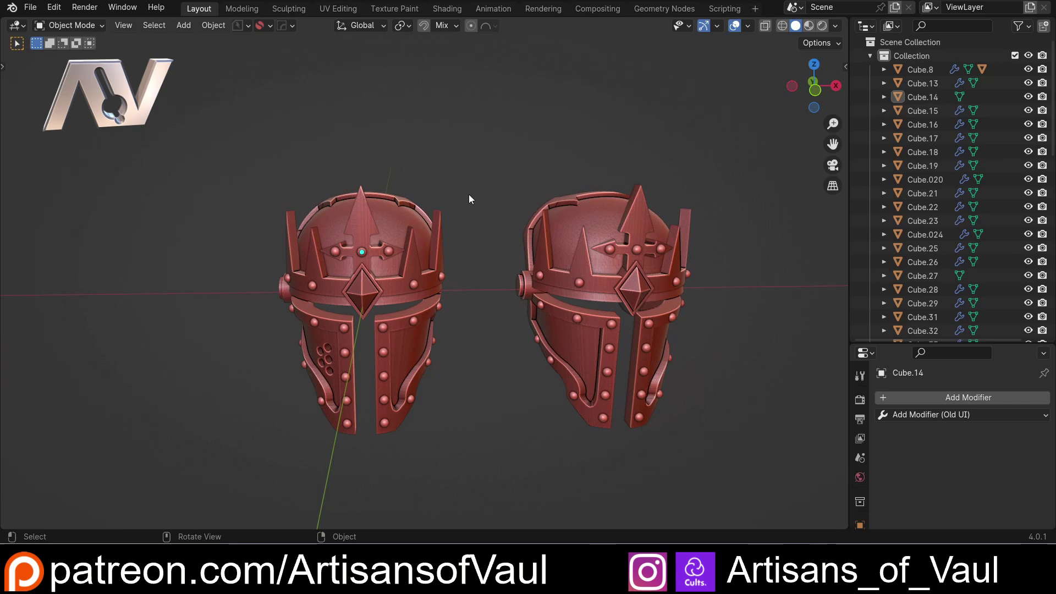
scroll(483, 190, down, 2)
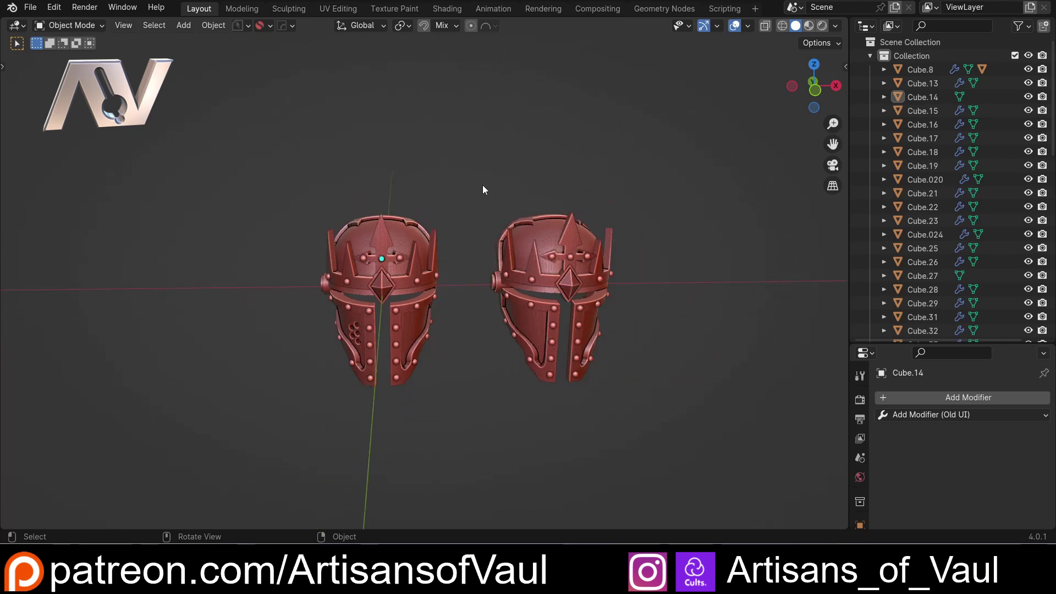
scroll(483, 186, up, 1)
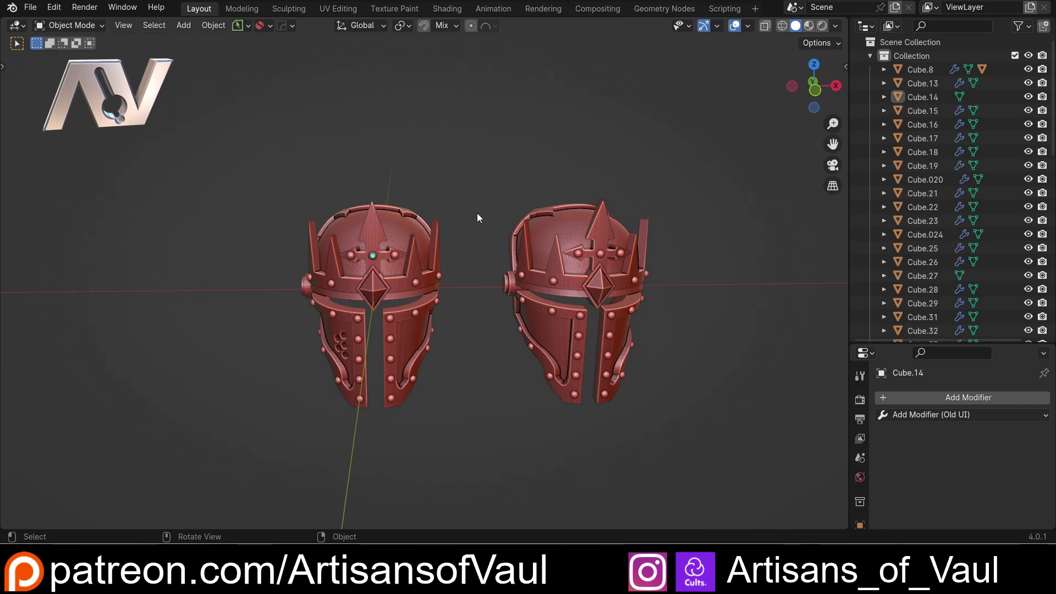
key(ctrl+F2)
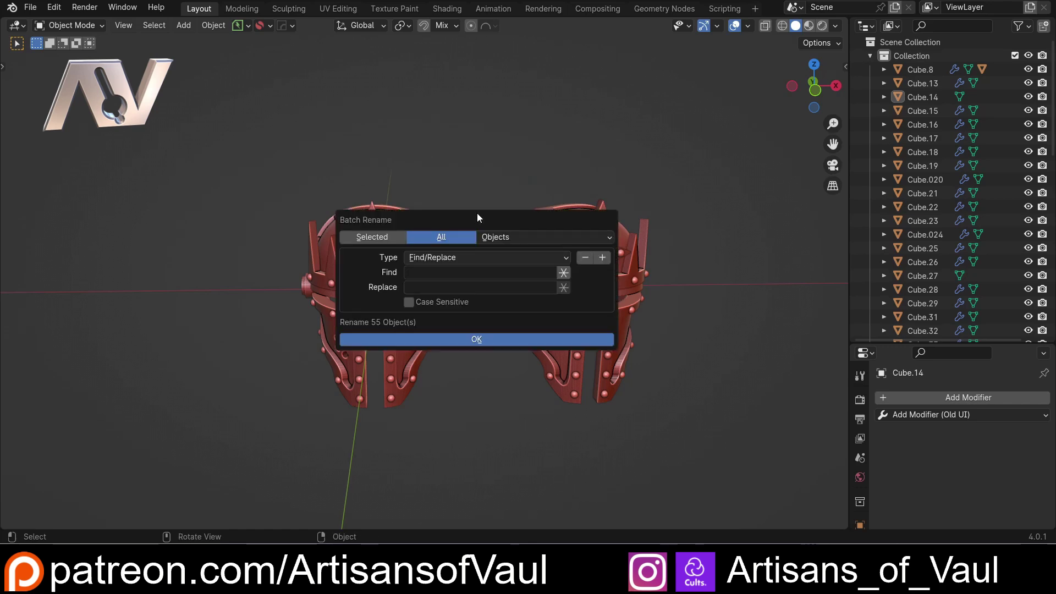
drag(477, 217, 501, 87)
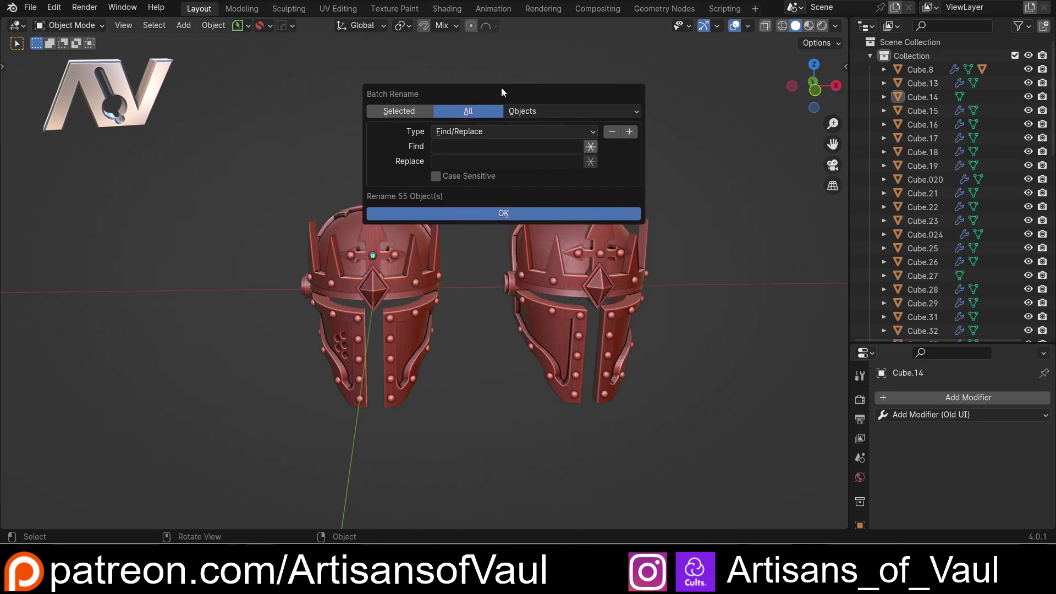
click(410, 105)
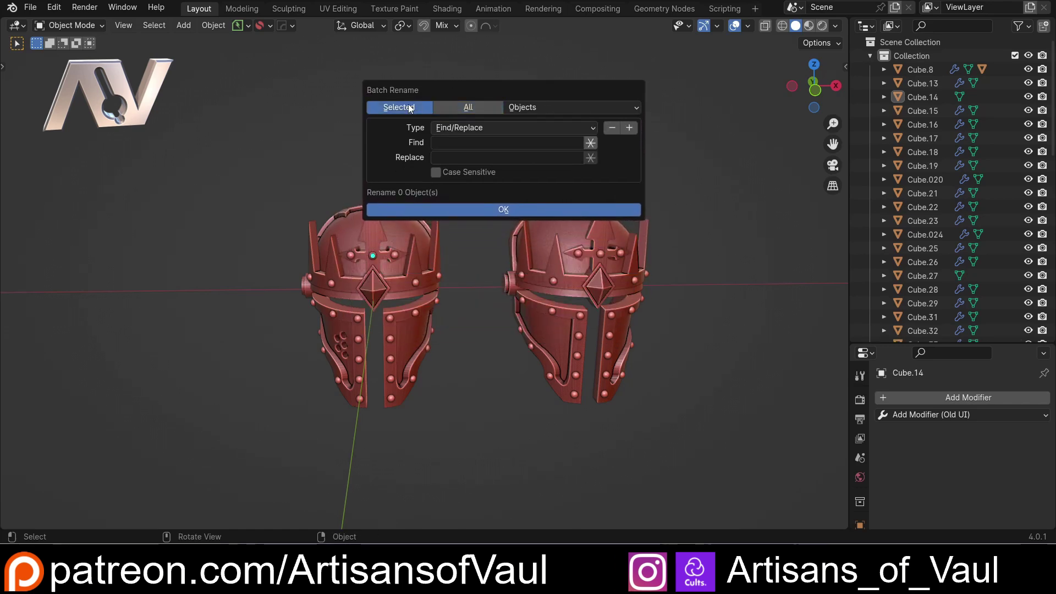
click(475, 108)
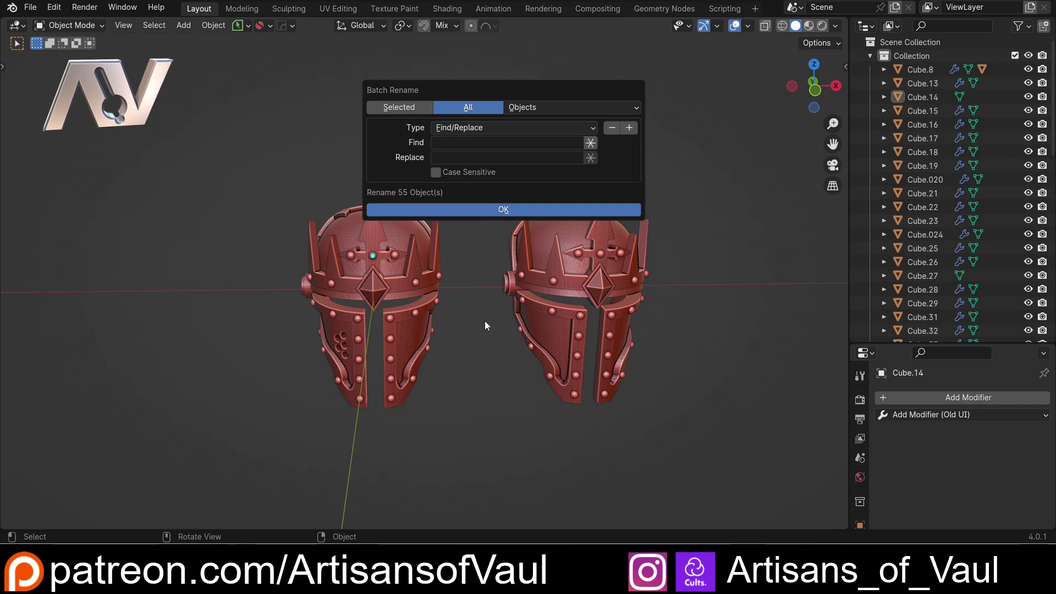
key(Escape)
scroll(482, 321, up, 3)
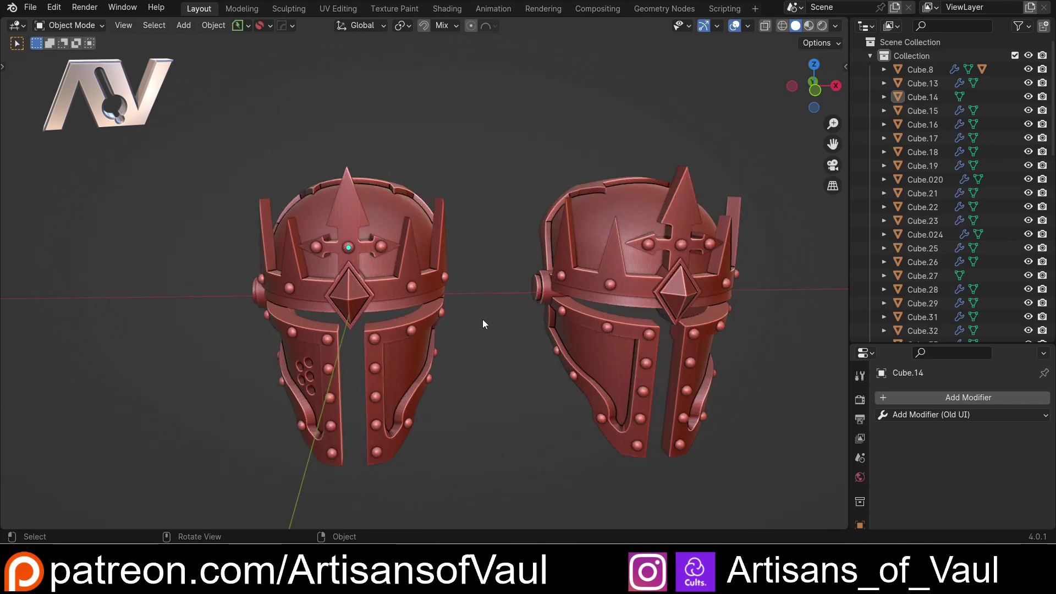
Step: Select all the rivets on the right helmet
middle_drag(483, 323, 405, 114)
shift+click(488, 270)
shift+click(627, 239)
shift+click(598, 238)
shift+click(531, 279)
shift+click(530, 323)
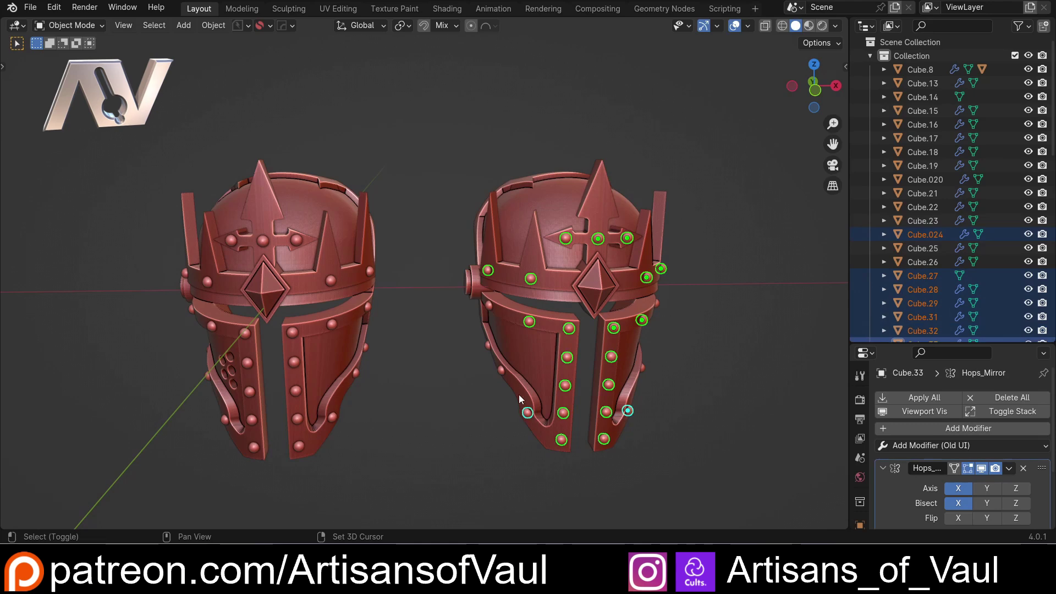
shift+click(639, 367)
shift+click(490, 345)
shift+click(489, 305)
shift+click(654, 303)
Step: Add the left helmet's rivets to the selection and open Batch Rename with Ctrl+F2
shift+click(232, 240)
shift+click(264, 241)
shift+click(330, 281)
shift+click(187, 273)
shift+click(332, 325)
shift+click(364, 348)
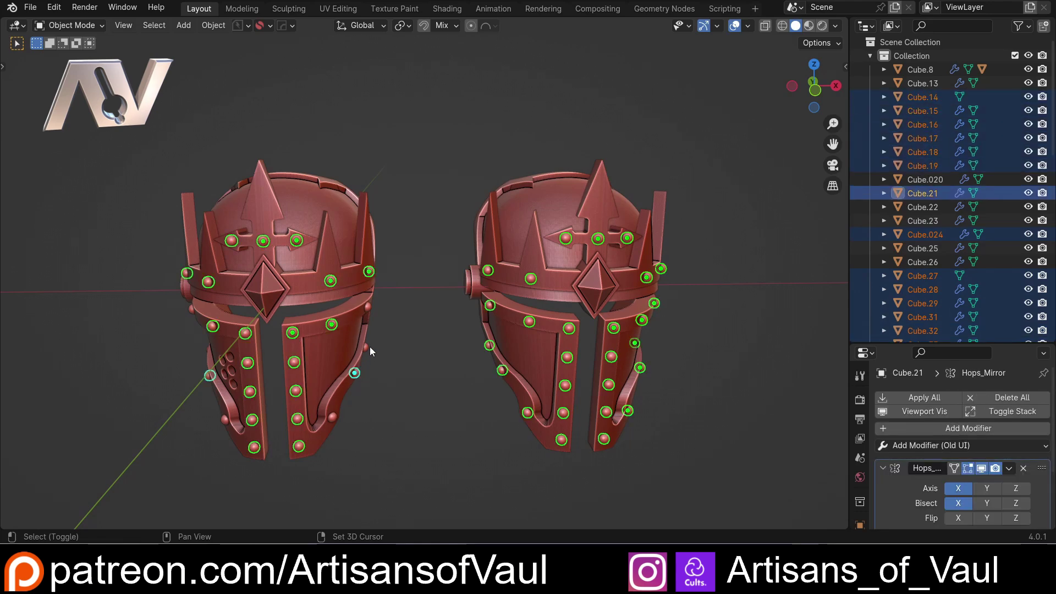
shift+click(355, 373)
shift+click(297, 419)
shift+click(332, 417)
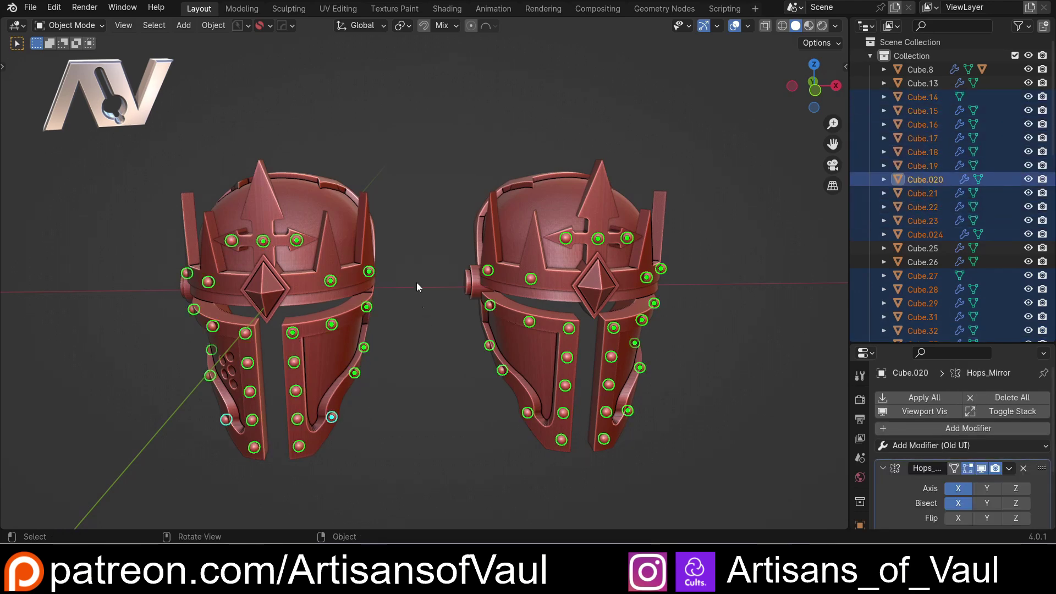
shift+middle_drag(418, 283, 419, 318)
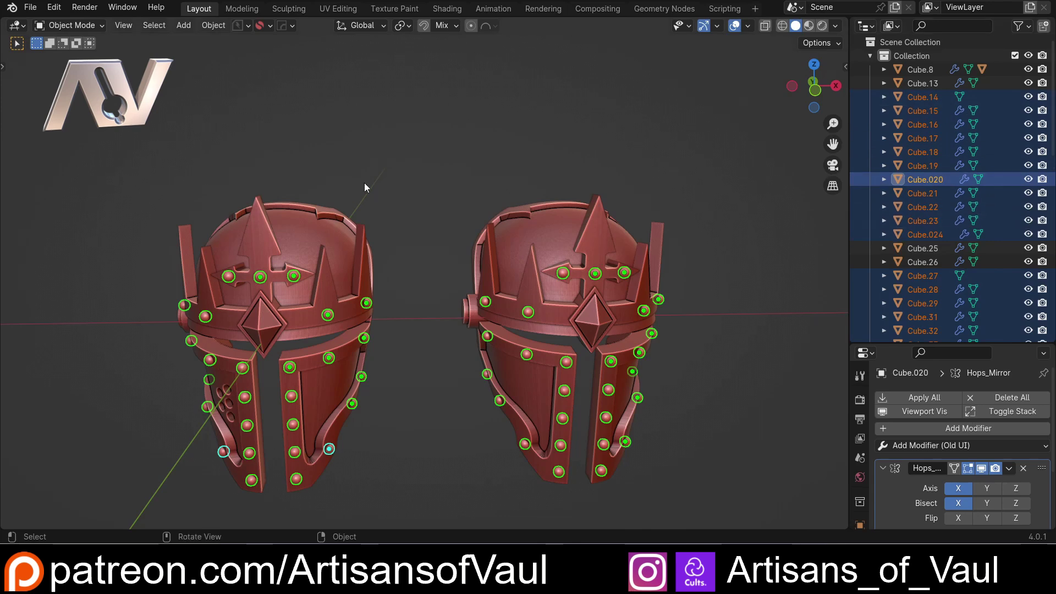
key(ctrl+F2)
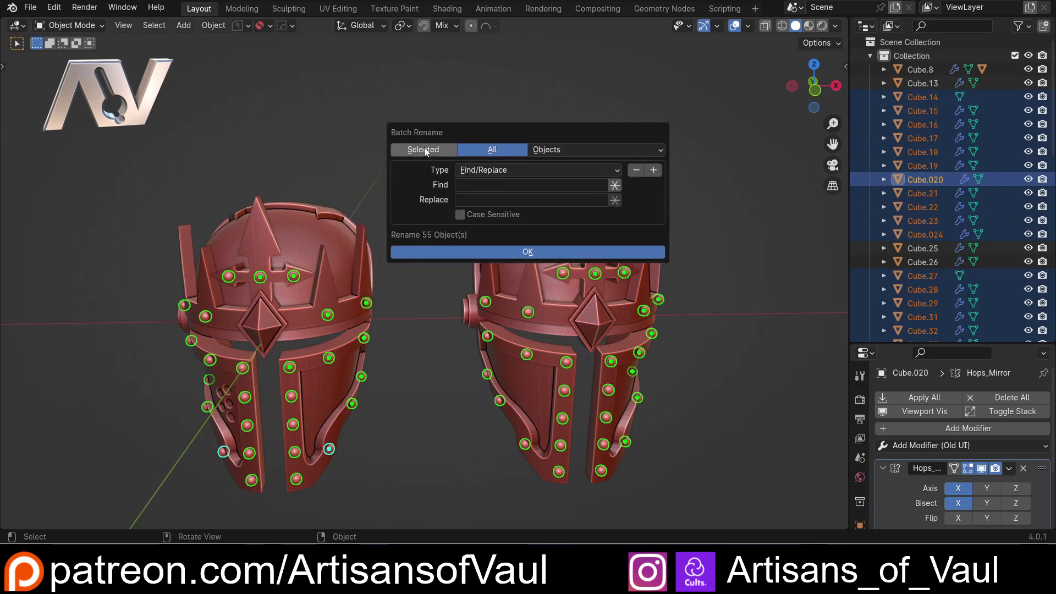
Step: Find/Replace 'Cube' with 'Rivet' on the 20 selected objects only
click(421, 152)
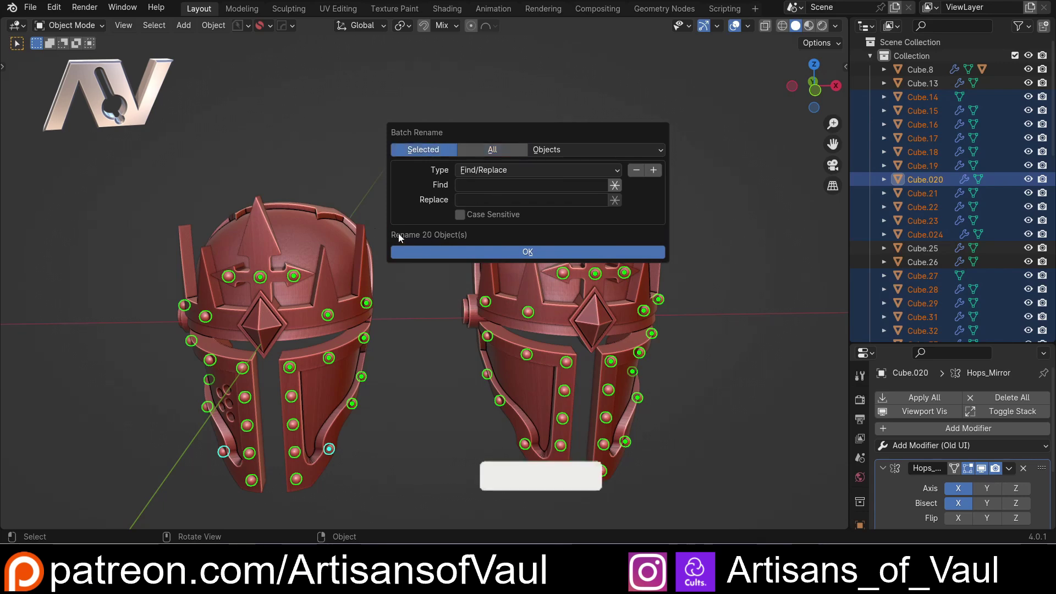
click(492, 185)
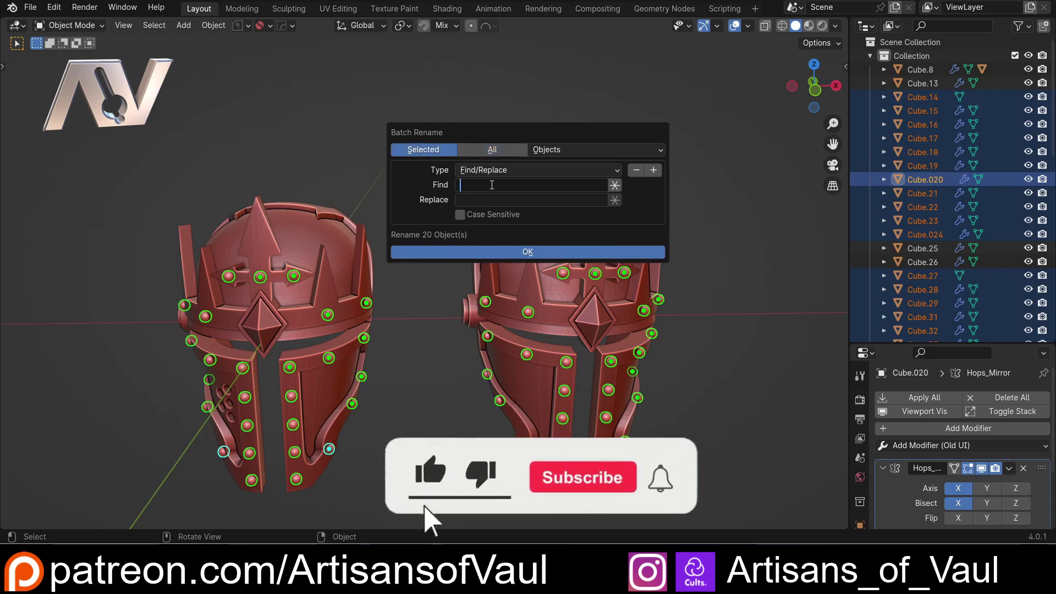
text(Cube)
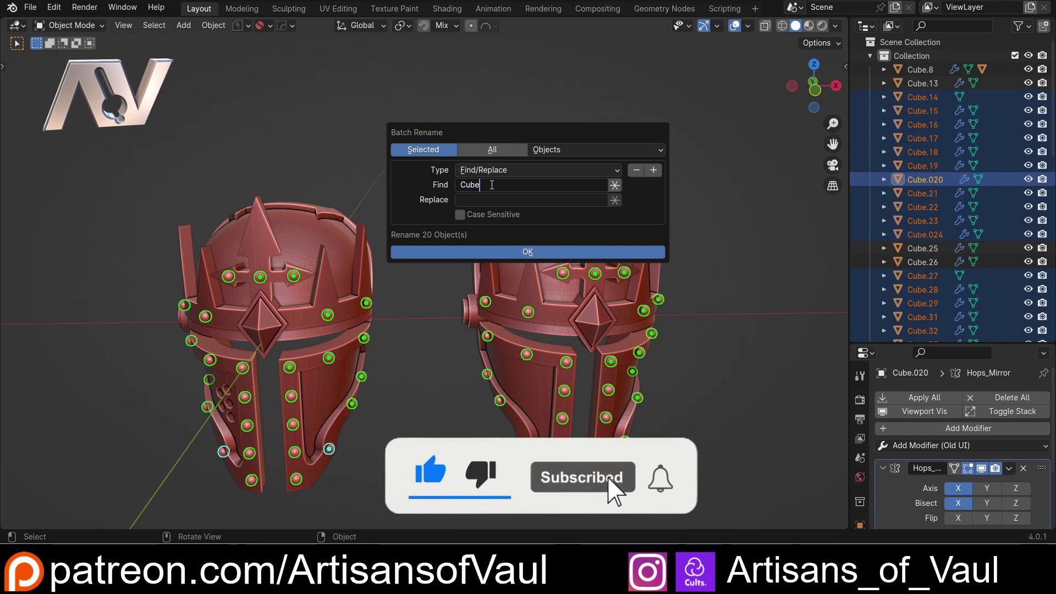
click(483, 200)
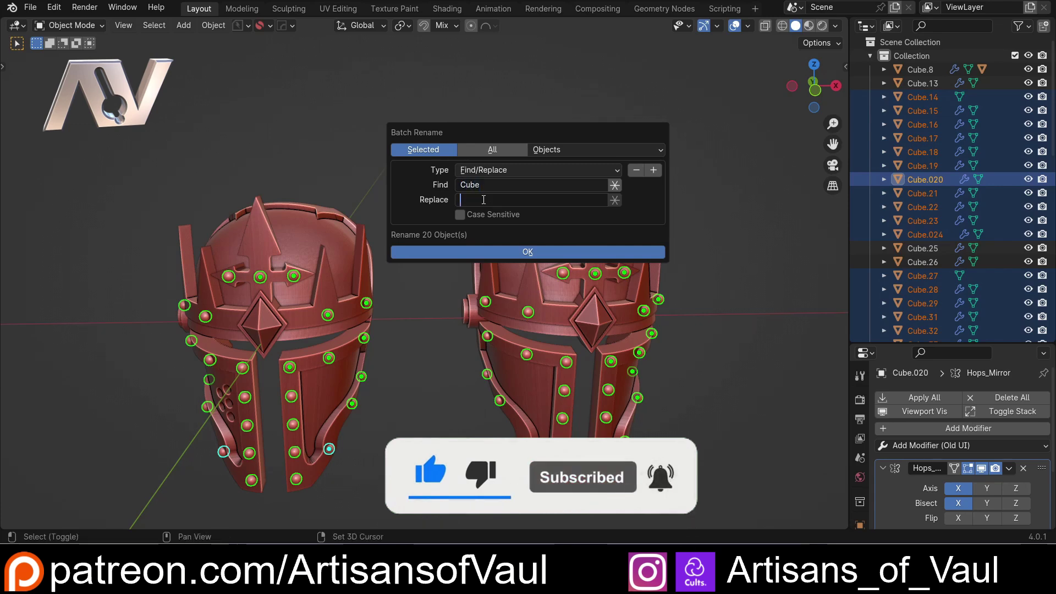
text(Rivet)
click(491, 250)
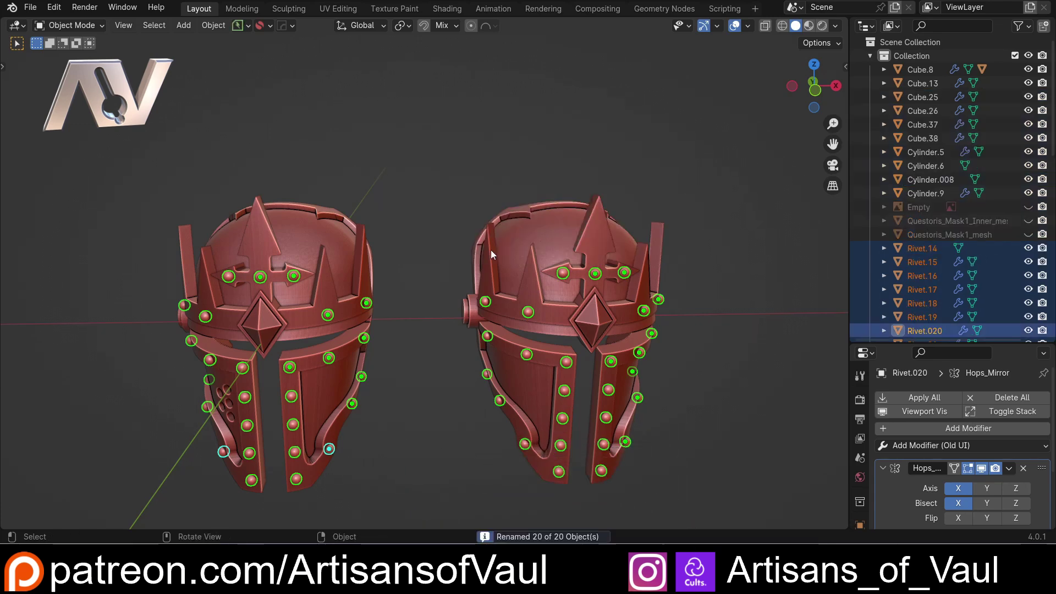
Step: Deselect the rivets, recentre the view, and box-select every right-helmet part
scroll(948, 194, down, 2)
scroll(948, 194, up, 6)
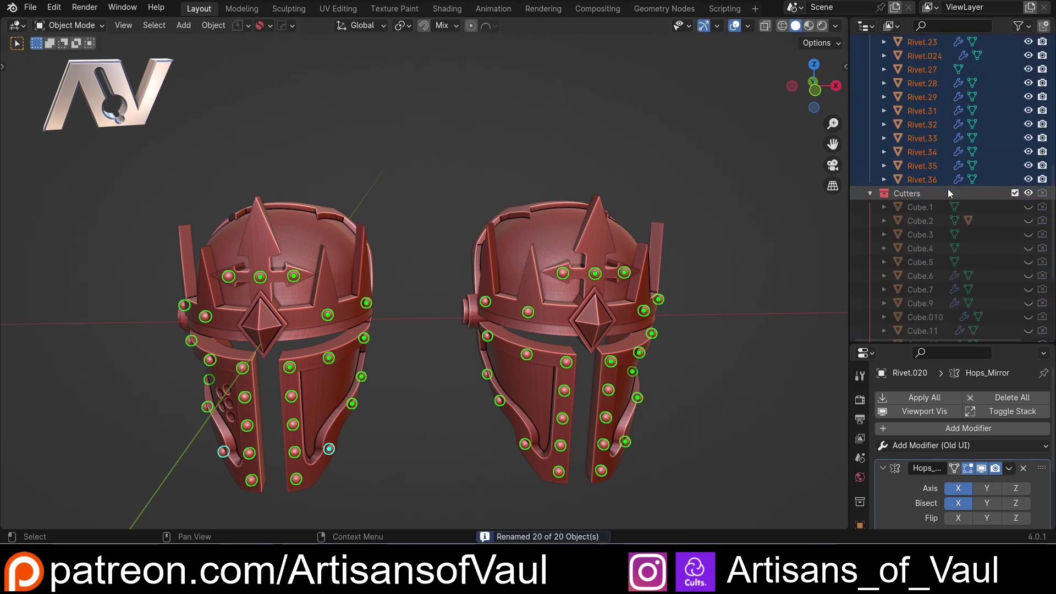
click(671, 190)
scroll(940, 202, down, 4)
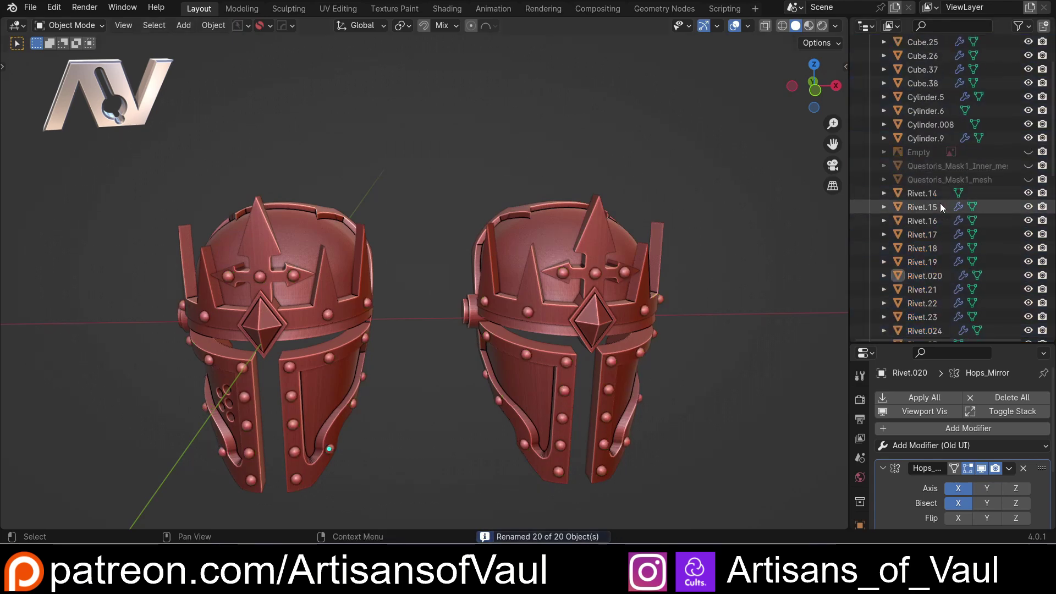
scroll(939, 203, up, 4)
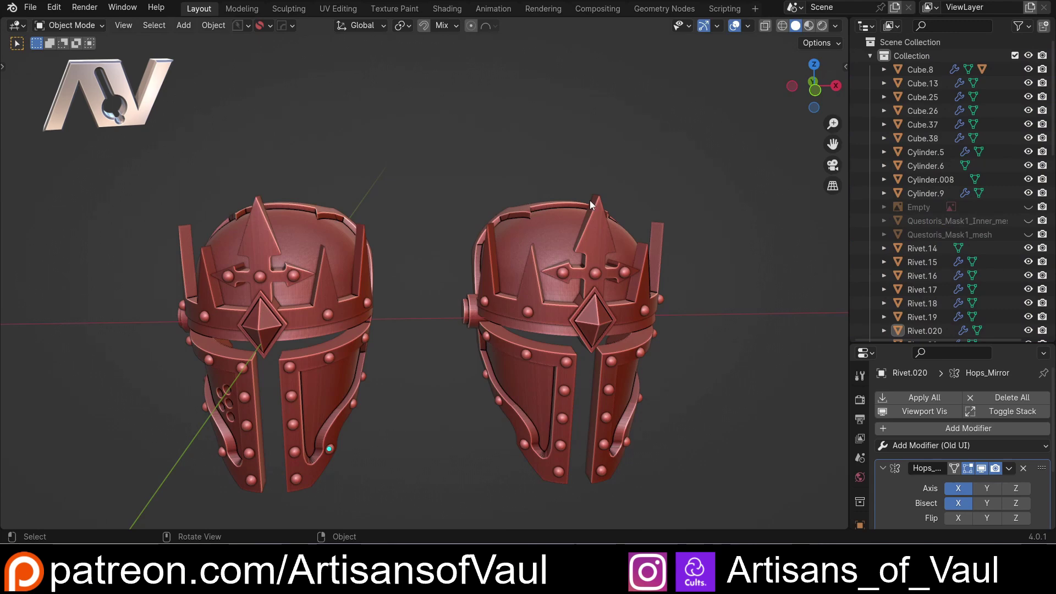
scroll(425, 260, down, 2)
scroll(425, 260, up, 1)
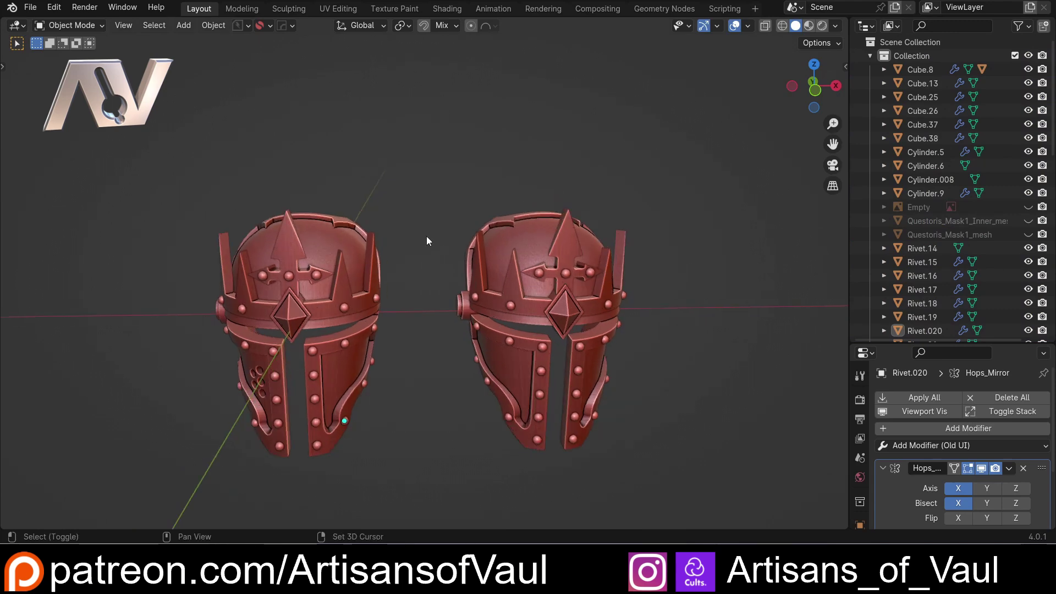
shift+middle_drag(427, 240, 418, 206)
drag(398, 103, 685, 500)
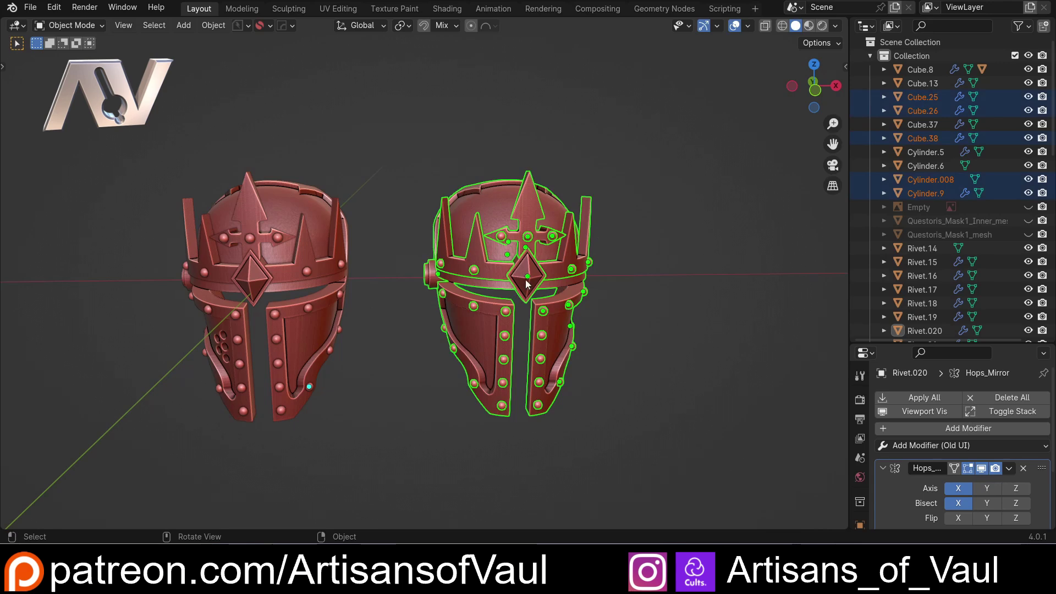
Step: Batch rename the right helmet's 15 parts using Set Name, Prefix method, with 'FaceA'
key(ctrl+F2)
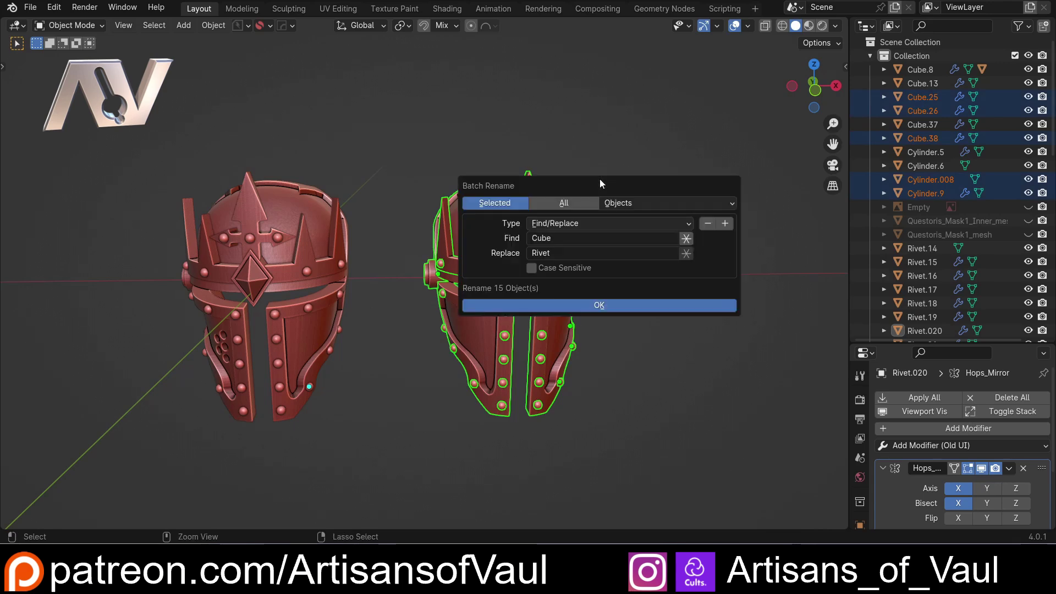
drag(599, 186, 514, 92)
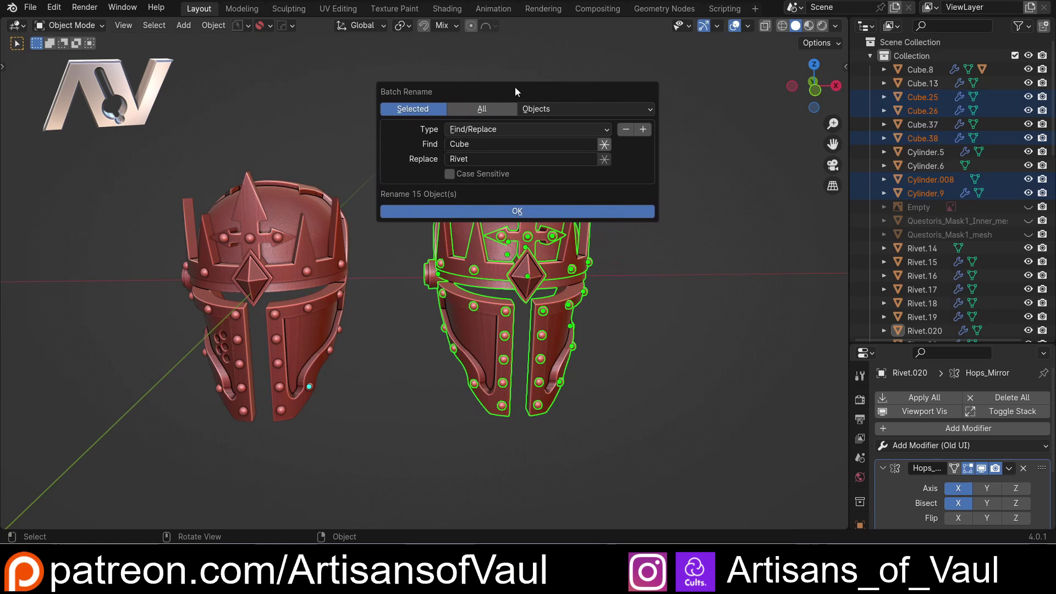
click(493, 129)
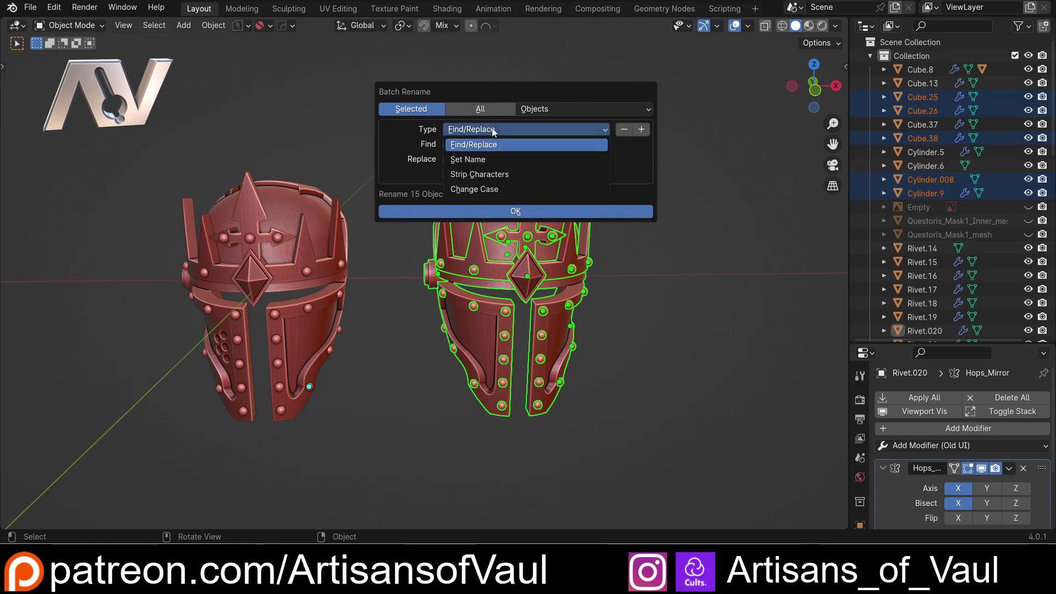
click(482, 157)
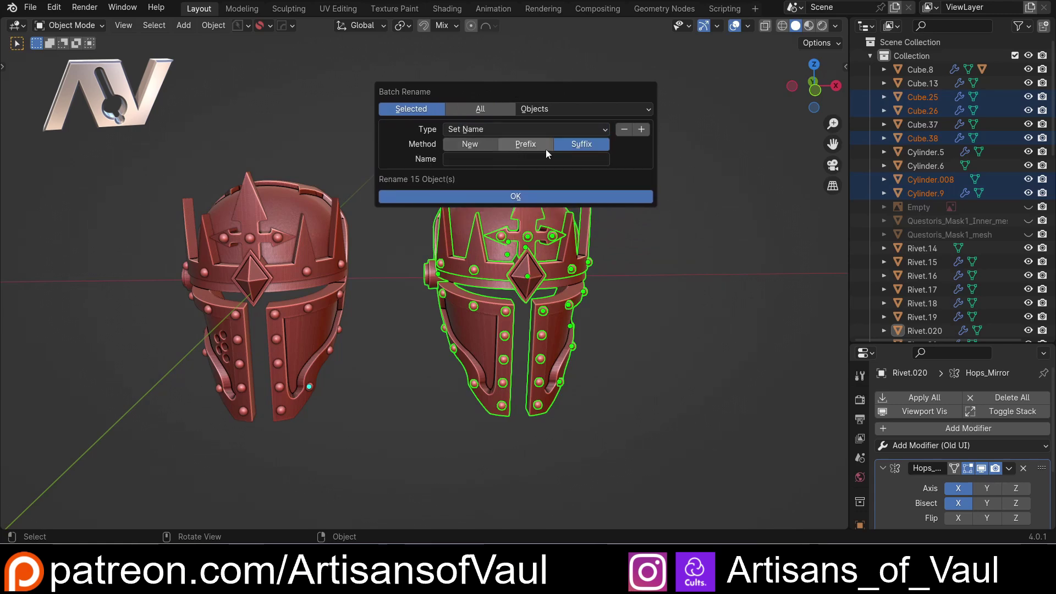
click(477, 145)
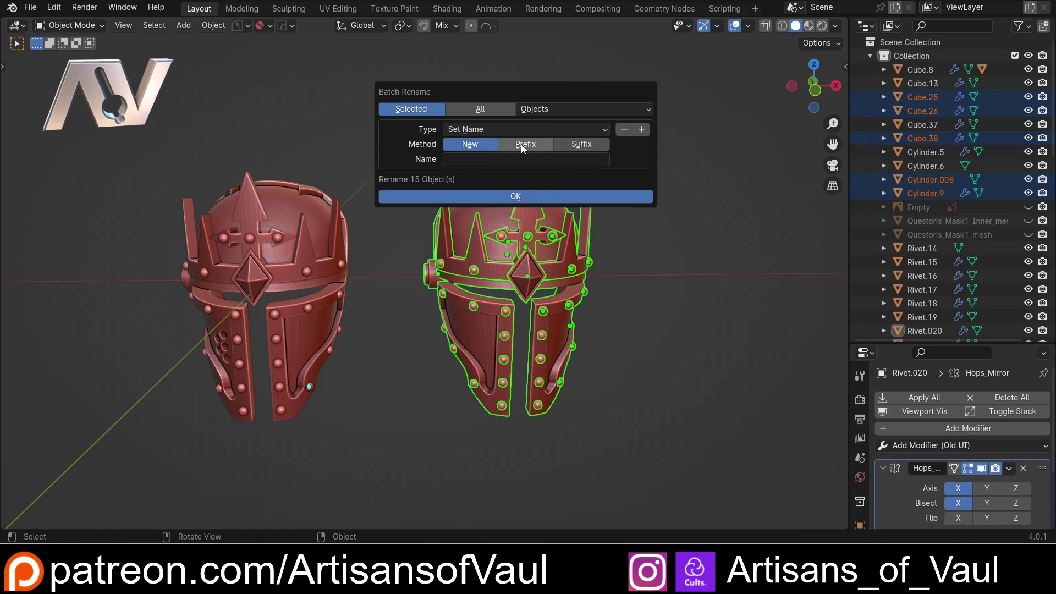
click(523, 146)
click(598, 145)
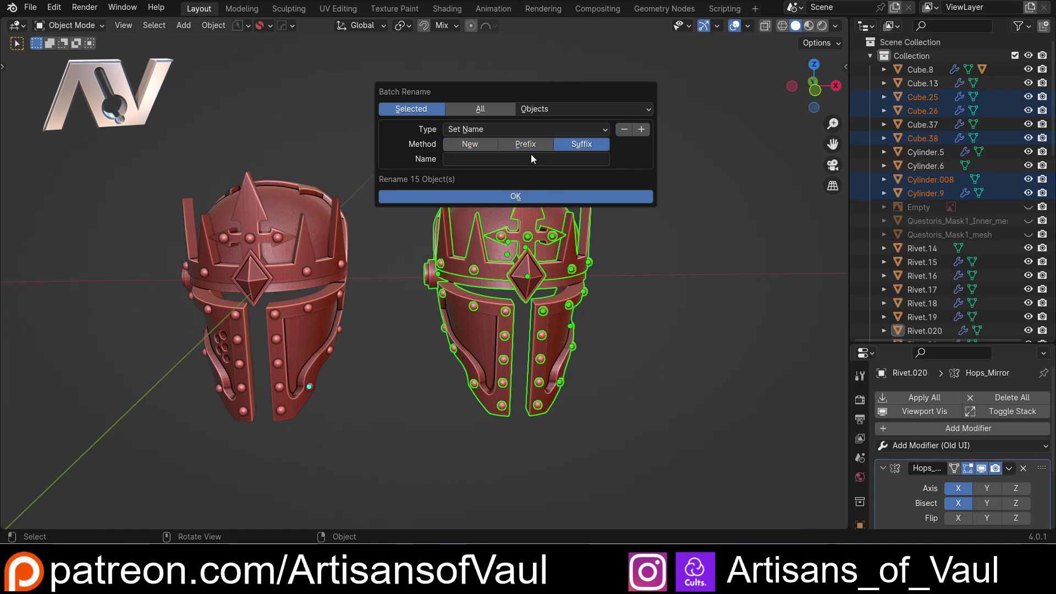
click(532, 142)
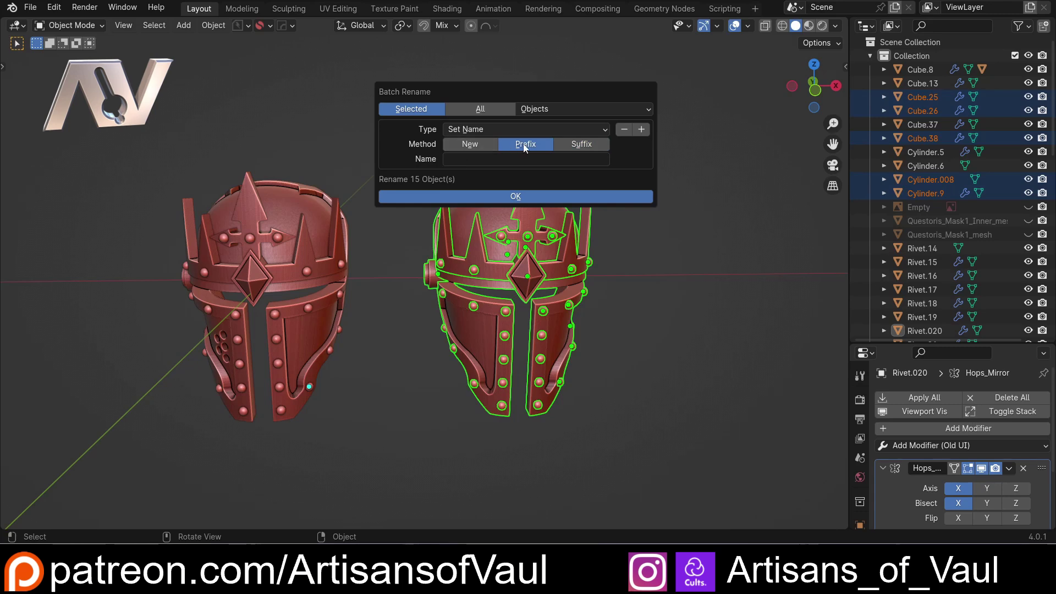
click(467, 159)
text(Fa)
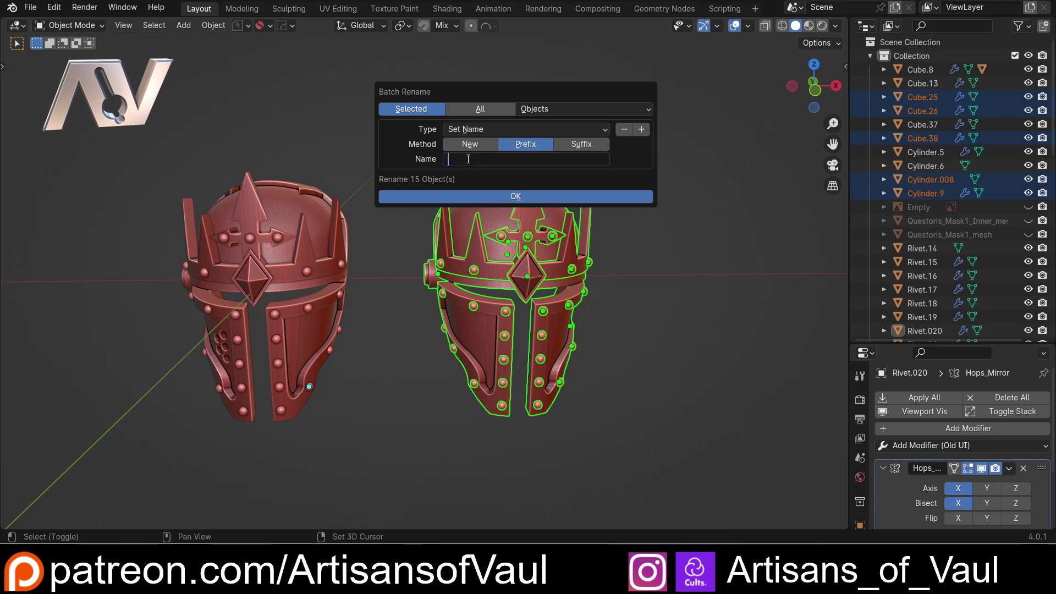
text(ceA)
click(464, 199)
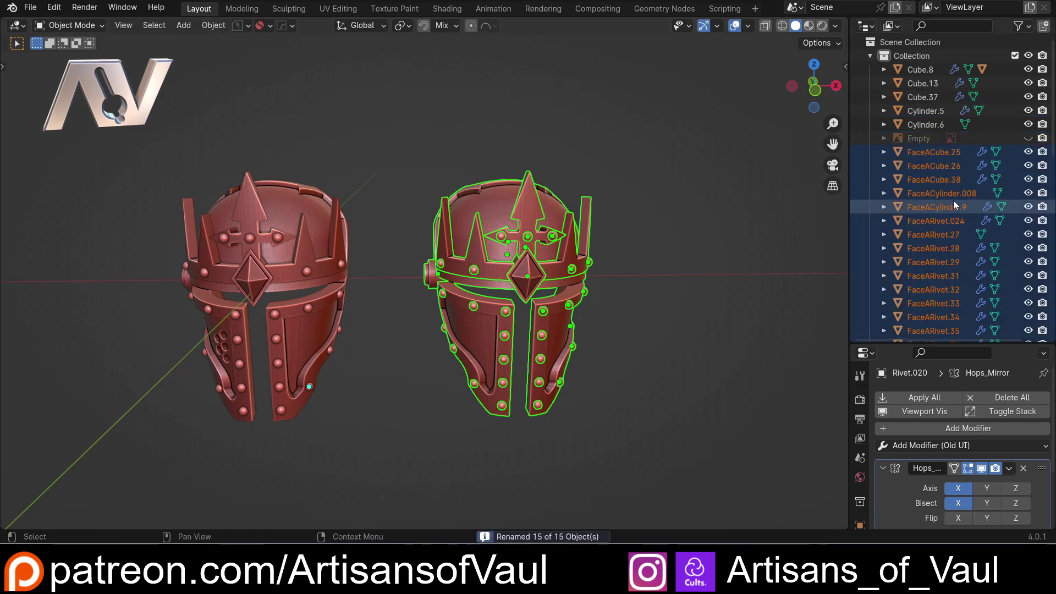
Step: Box-select the left helmet's 15 parts and batch-prefix them with 'FaceB' instead of 'FaceA'
scroll(932, 178, down, 4)
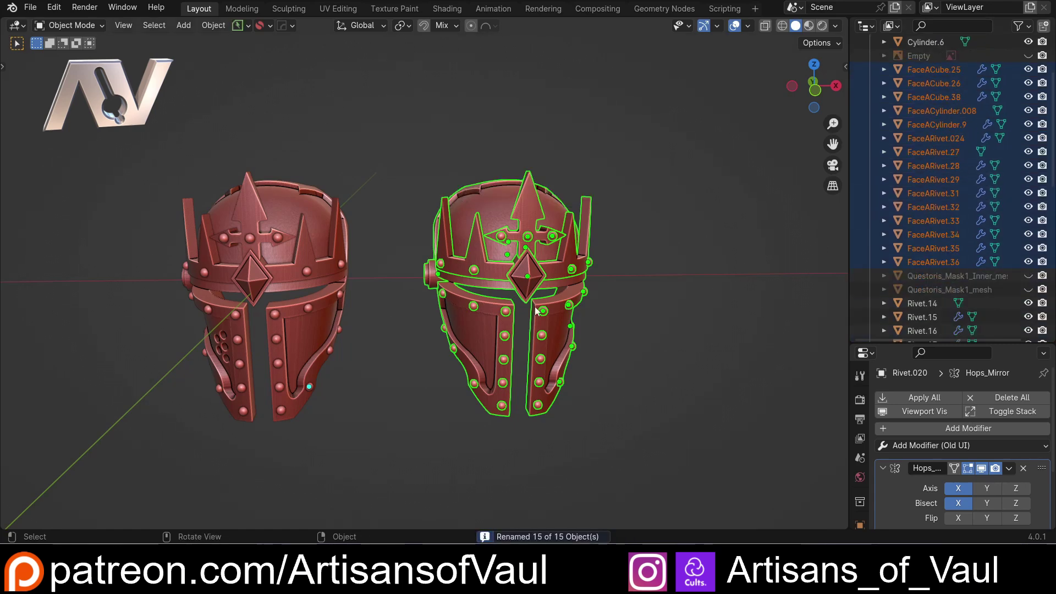
drag(106, 118, 381, 460)
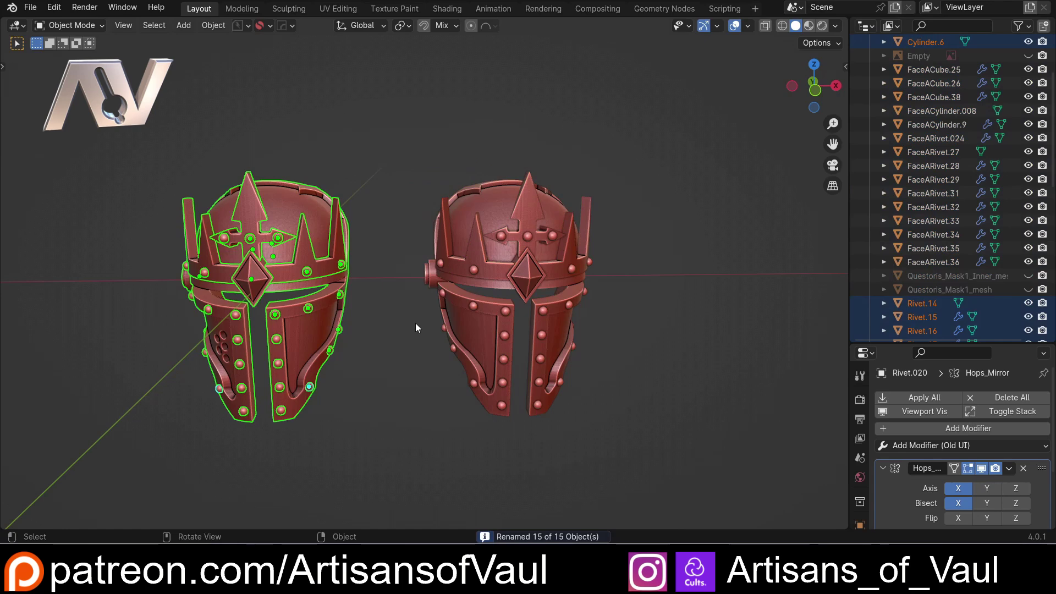
key(ctrl+F2)
drag(407, 331, 532, 212)
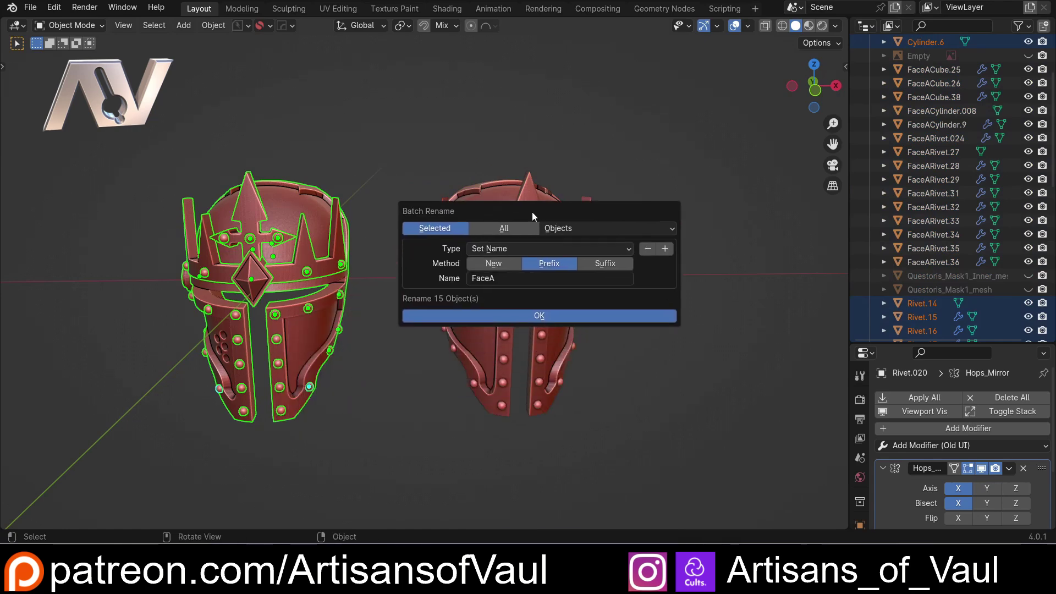
click(525, 282)
key(End)
key(BackSpace)
text(B)
click(531, 313)
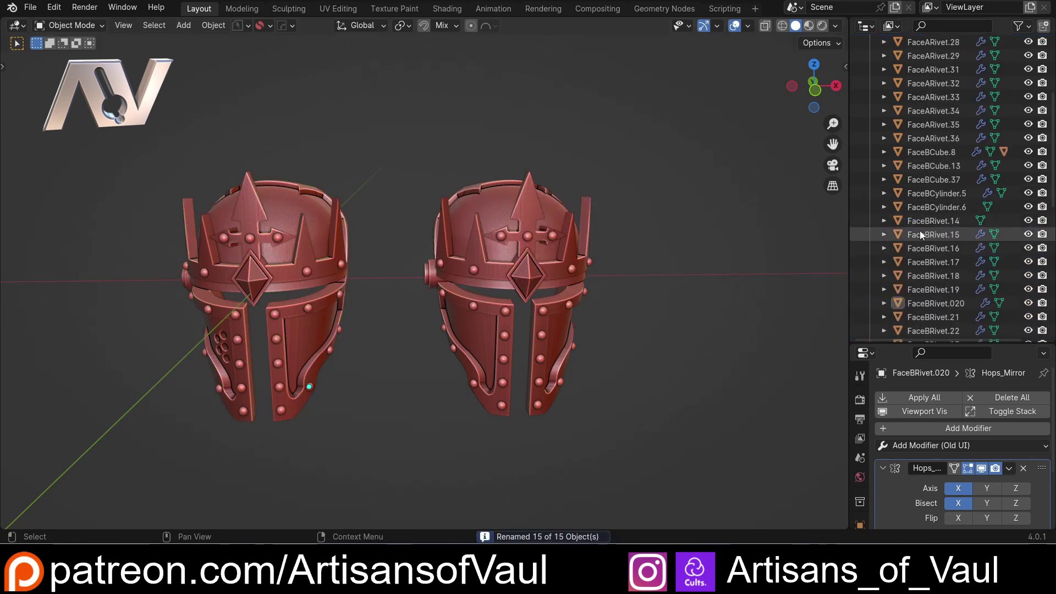
Step: Filter the Outliner by 'FaceA' to check the prefixed names, then clear the filter
scroll(920, 230, up, 5)
scroll(411, 203, down, 2)
scroll(493, 201, up, 4)
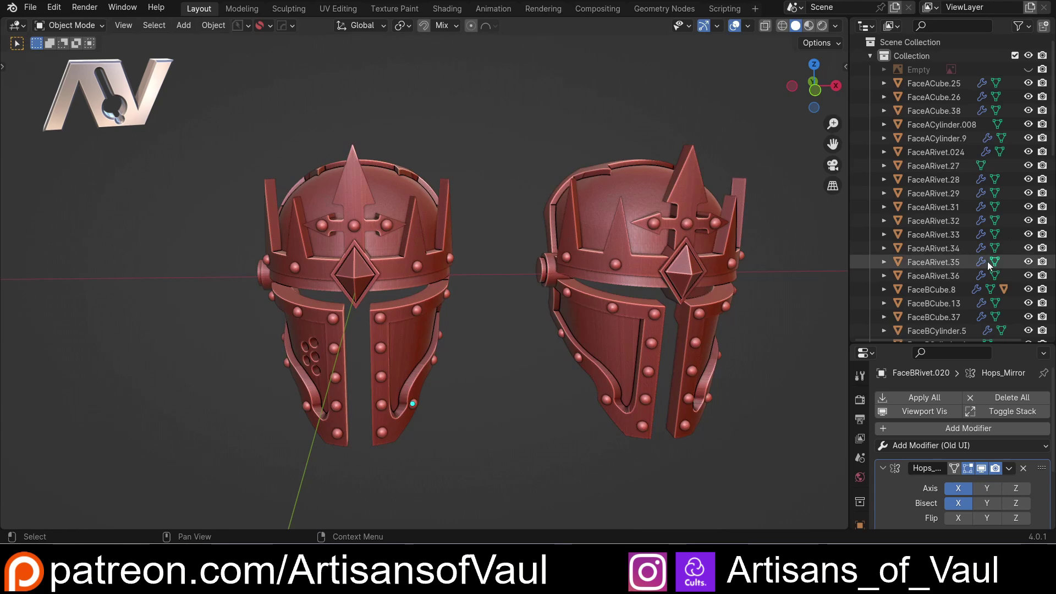
click(944, 26)
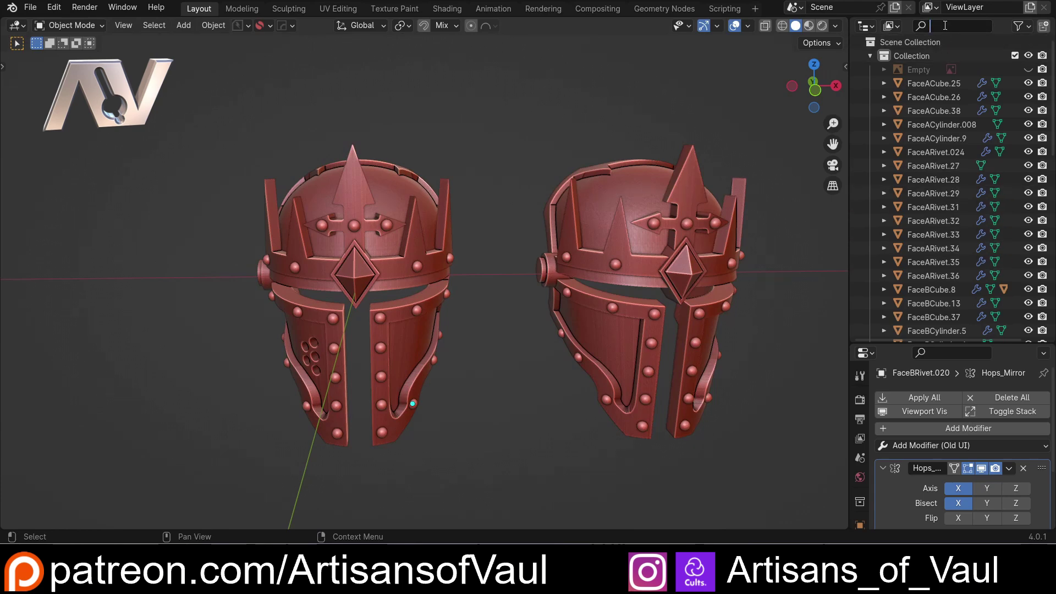
text(FaceA)
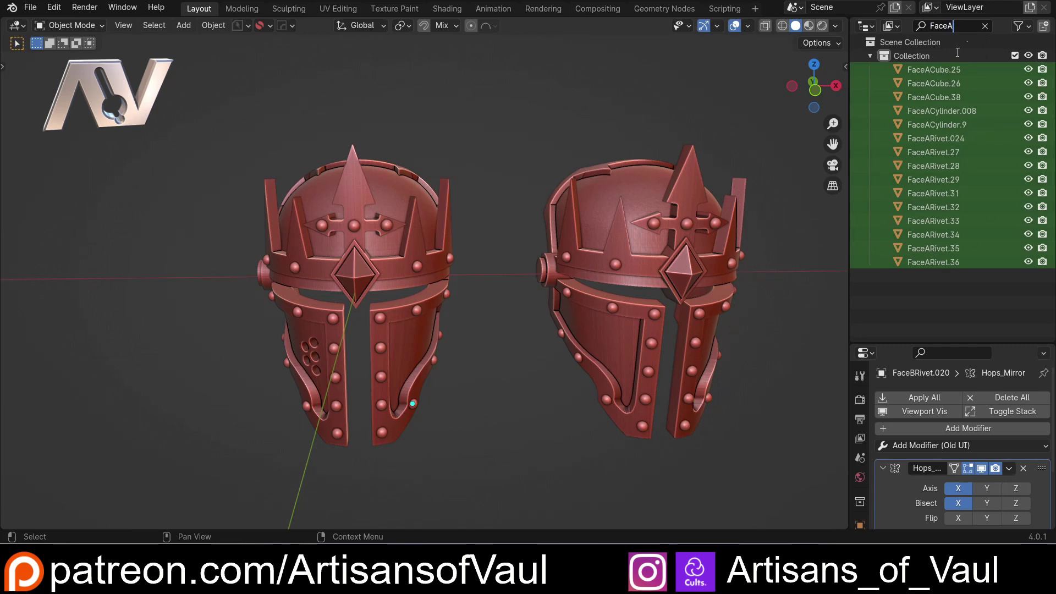
key(Escape)
scroll(500, 197, down, 4)
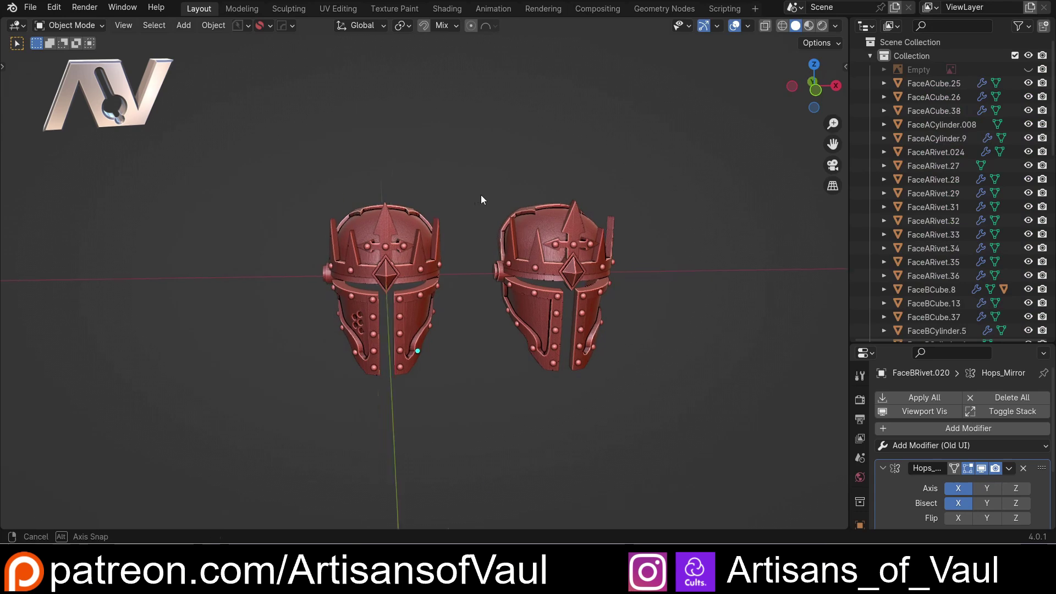
Step: Orbit in closer and select the right helmet's crown band, FaceACylinder.008
mouse_move(480, 199)
middle_down()
mouse_move(533, 181)
mouse_move(455, 208)
mouse_move(455, 197)
mouse_move(492, 192)
middle_up()
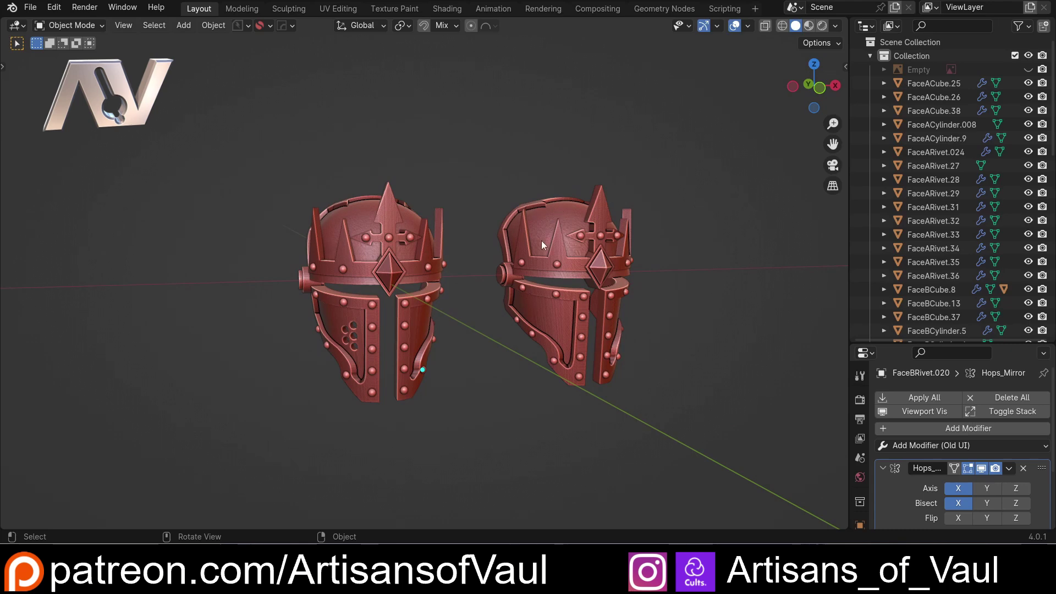
middle_drag(587, 319, 770, 253)
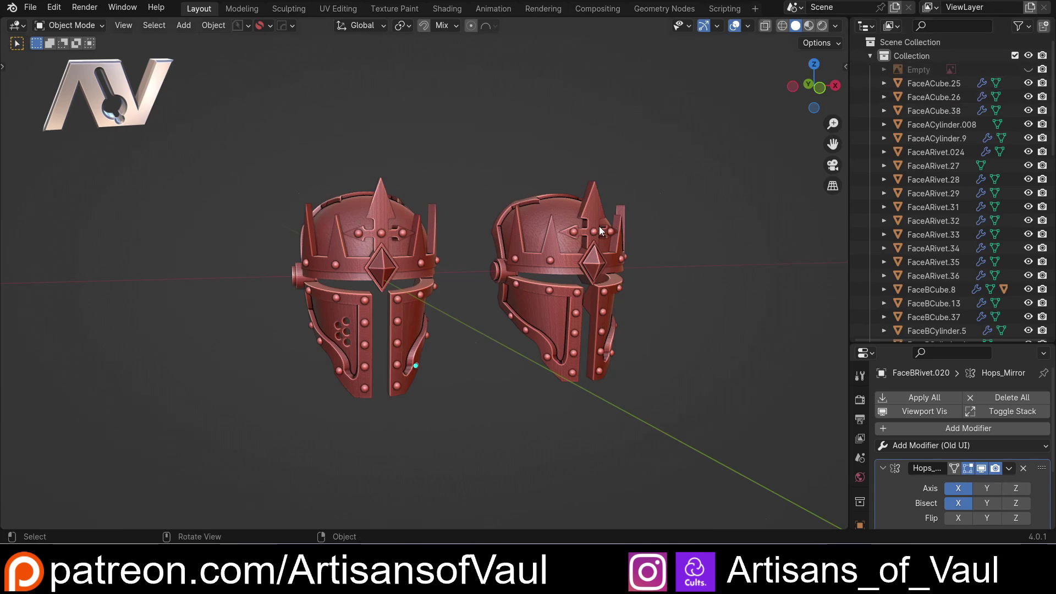
middle_drag(599, 227, 575, 259)
shift+click(624, 258)
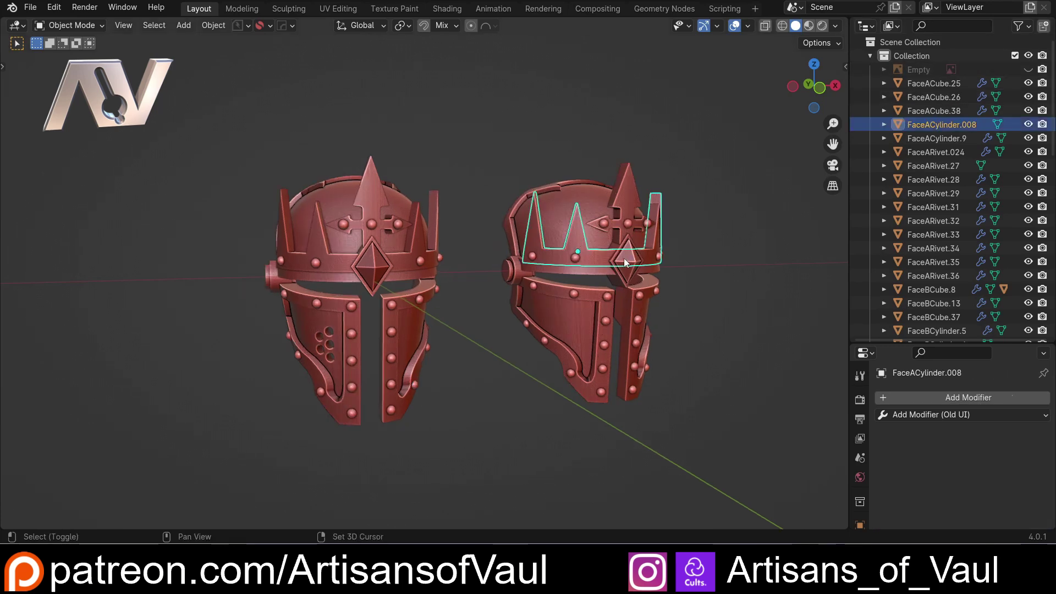
Step: Add the remaining crown pieces and crown rivets, including FaceARivet.024, to the selection
shift+click(619, 259)
shift+click(372, 225)
shift+click(420, 260)
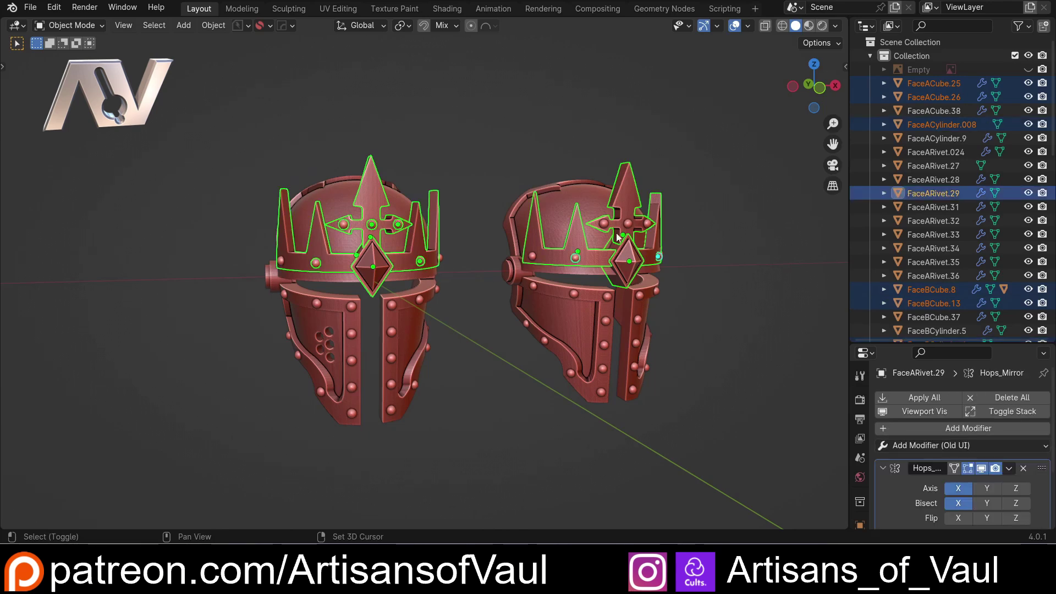
shift+click(601, 225)
shift+click(531, 259)
shift+click(531, 259)
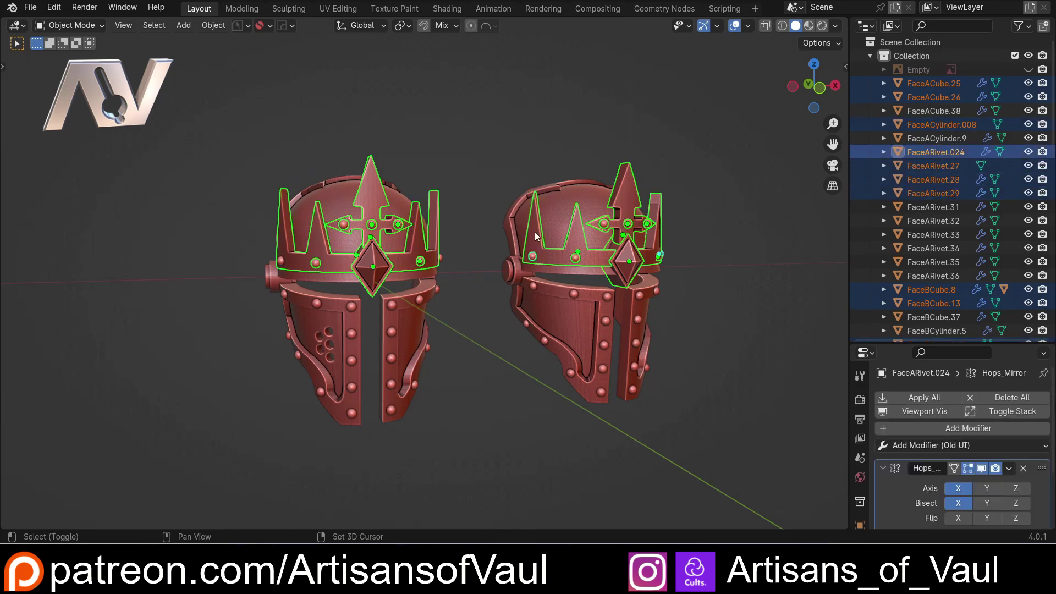
Step: Batch rename the 13 selected crown parts with the suffix '_Crown'
key(ctrl+F2)
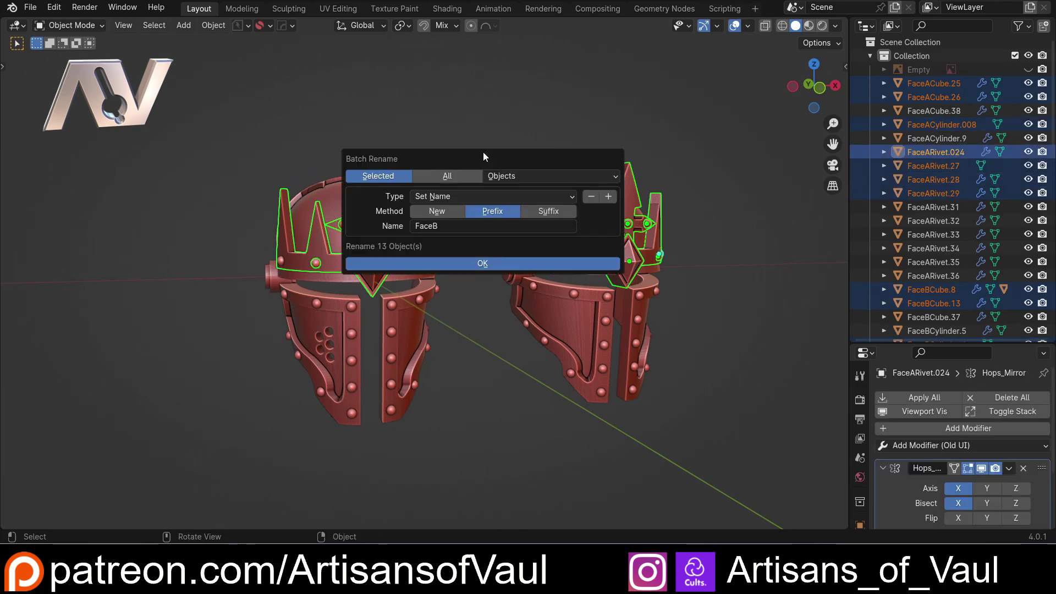
click(547, 212)
click(443, 225)
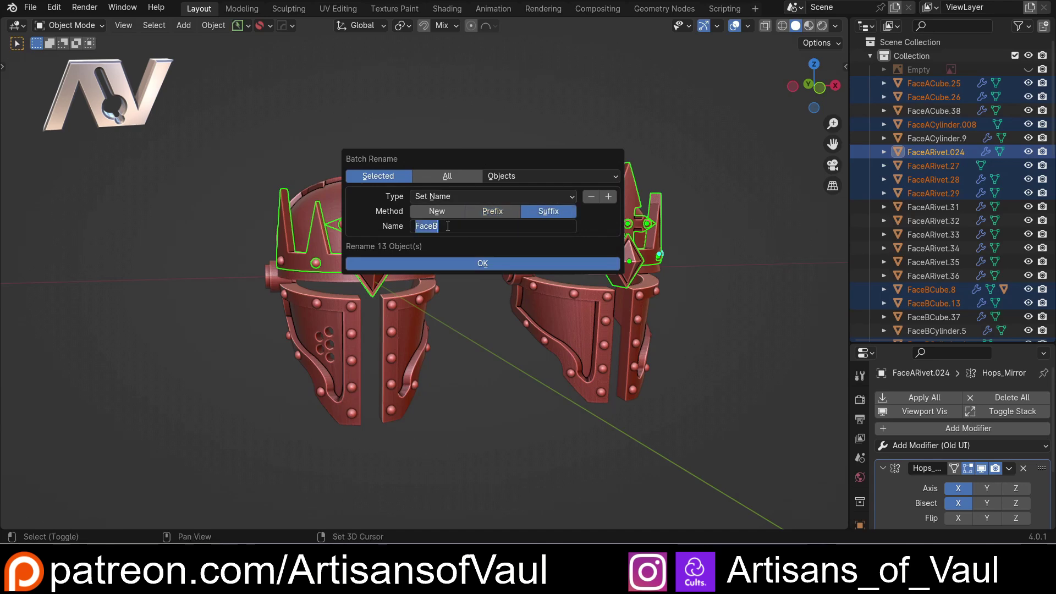
text(Crown)
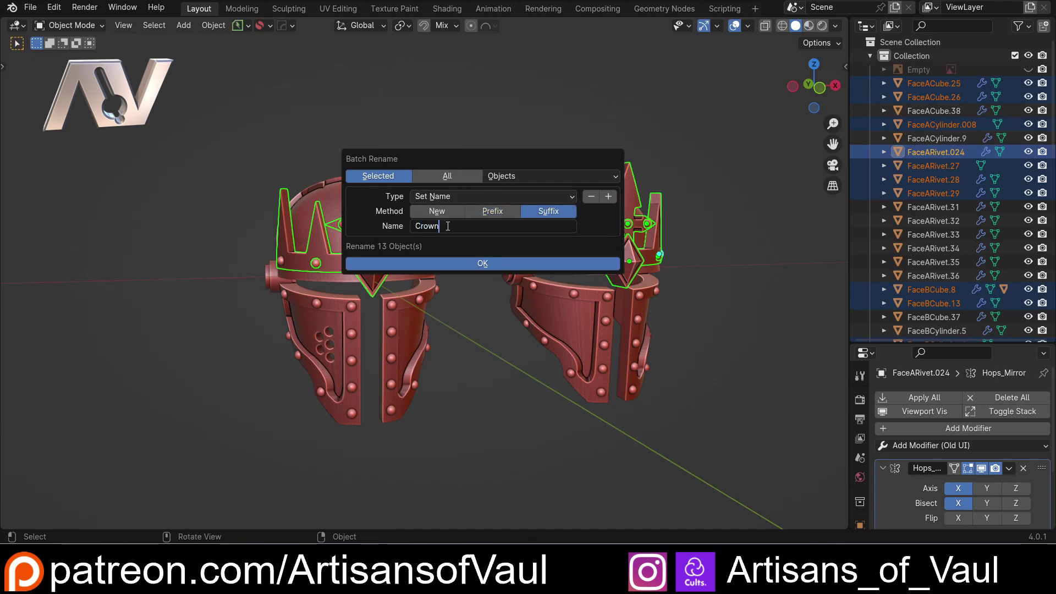
text(_)
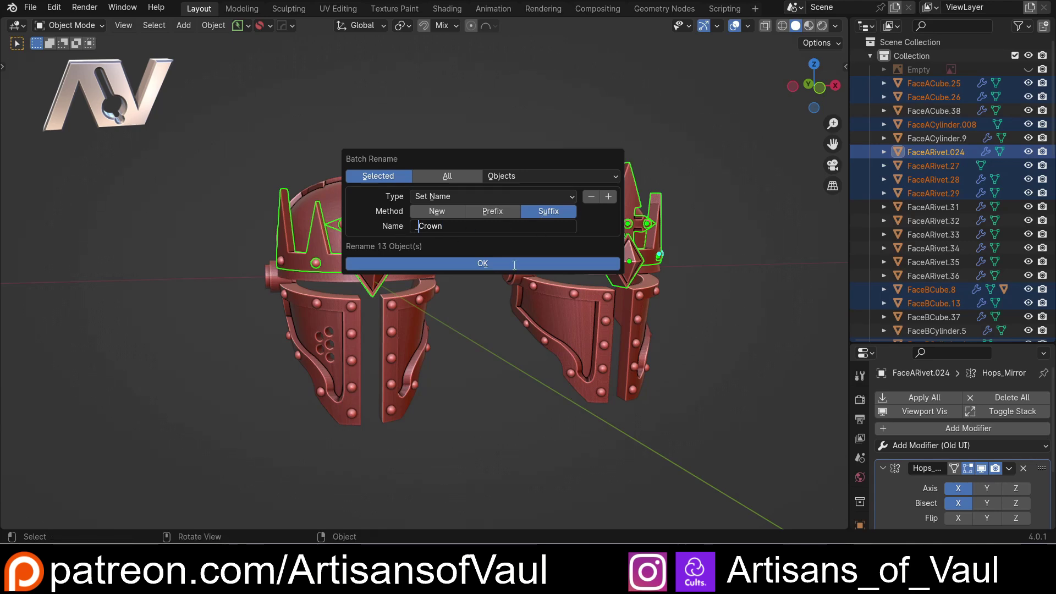
key(Return)
key(Return)
scroll(972, 169, down, 7)
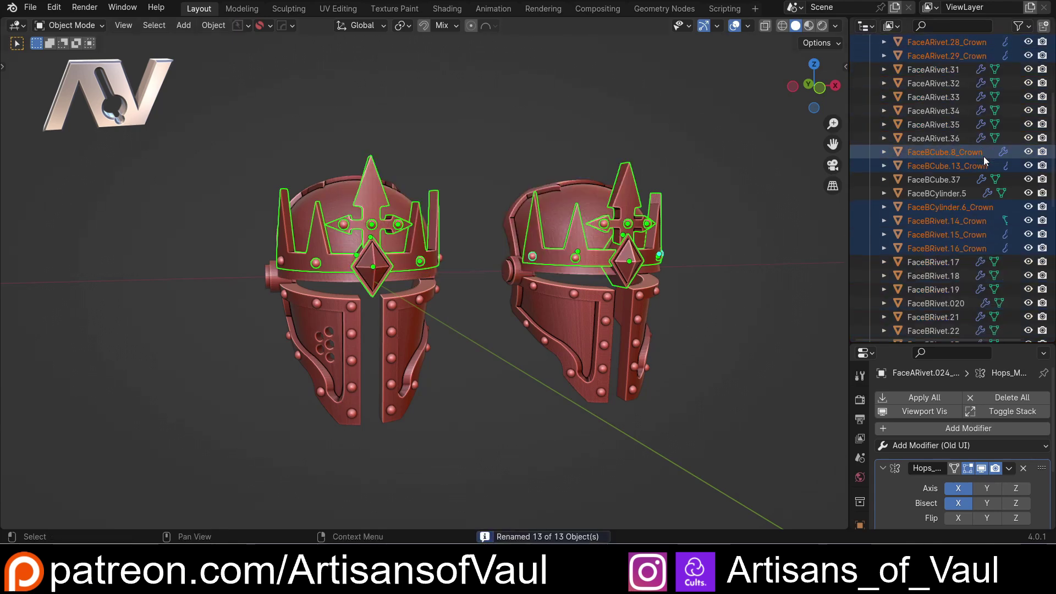
click(495, 338)
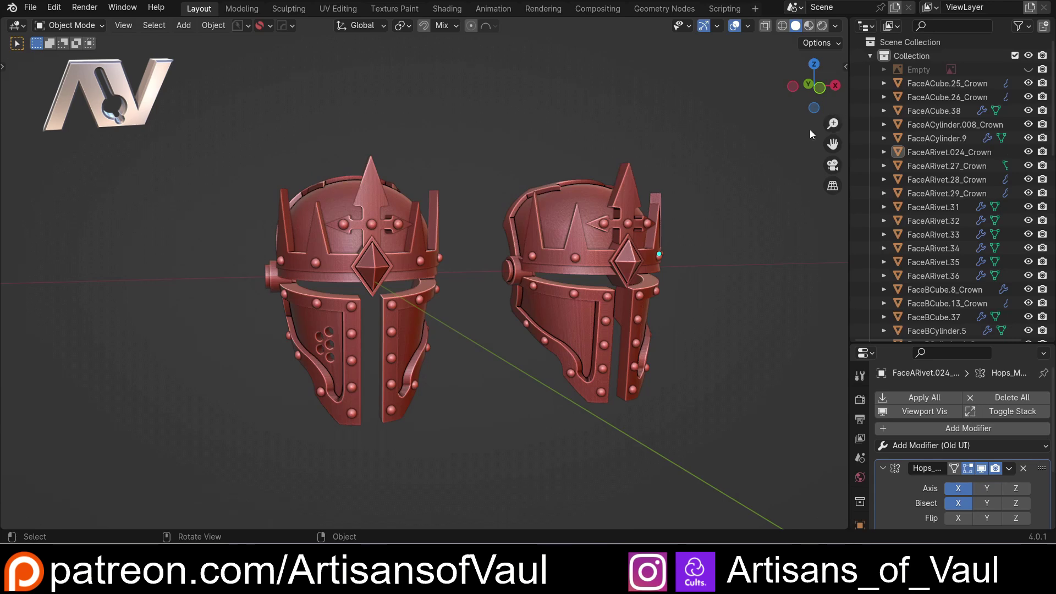
click(870, 54)
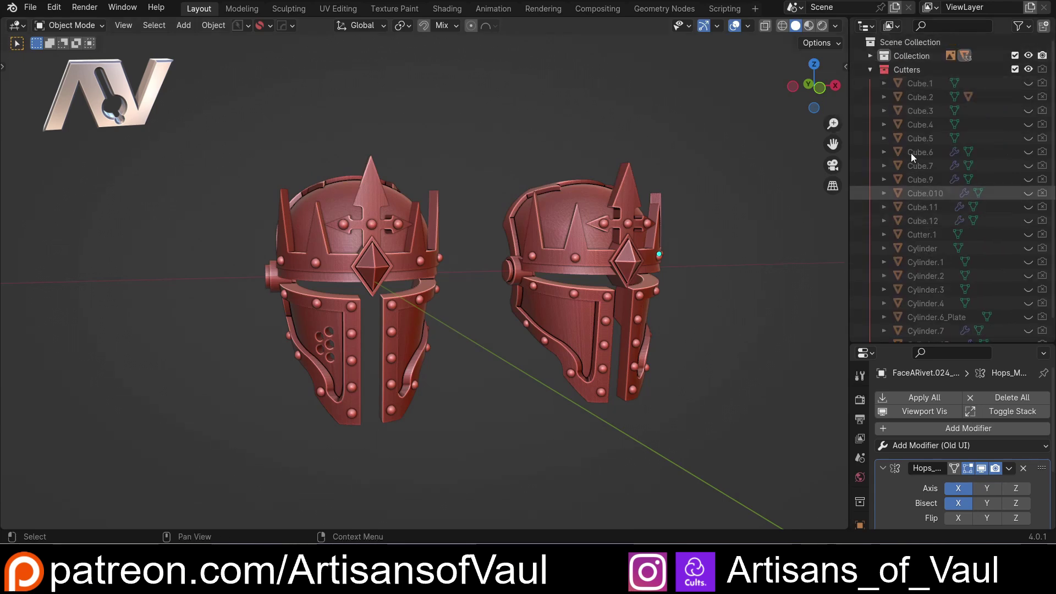
click(869, 69)
click(870, 69)
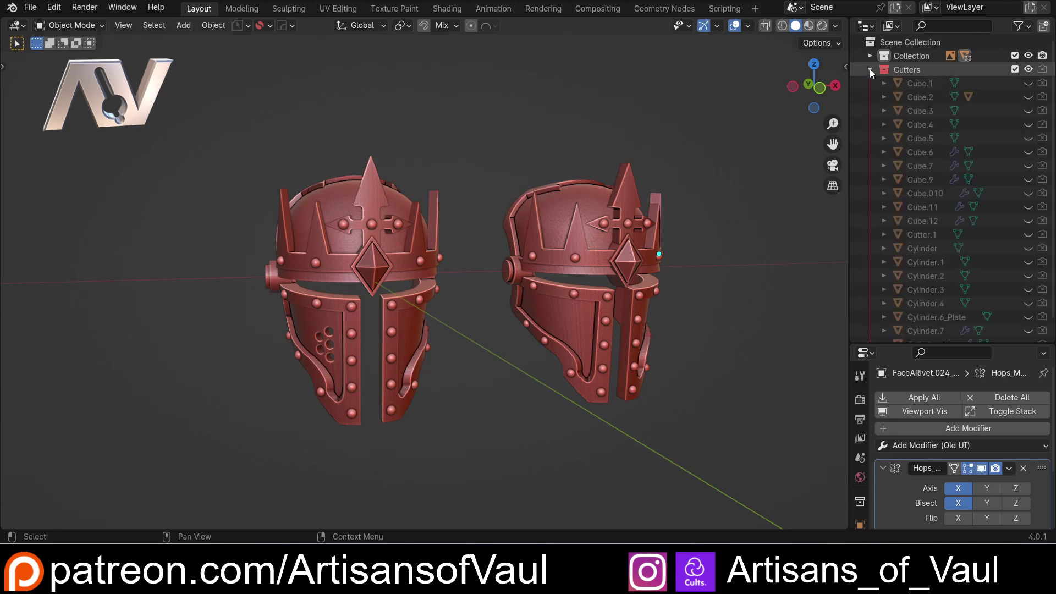
click(870, 69)
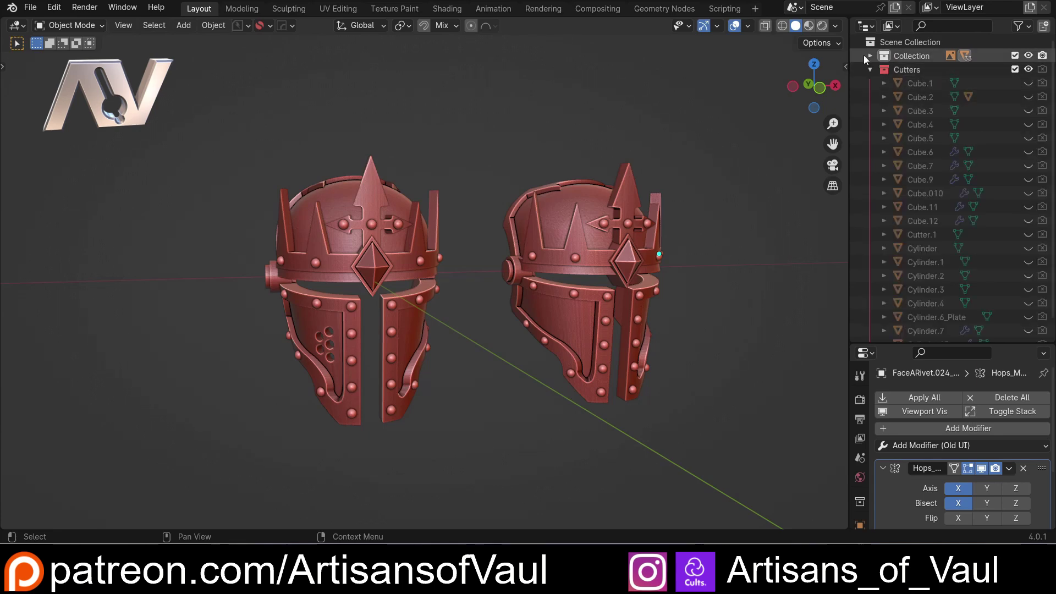
click(870, 55)
click(935, 110)
click(638, 163)
scroll(625, 326, up, 3)
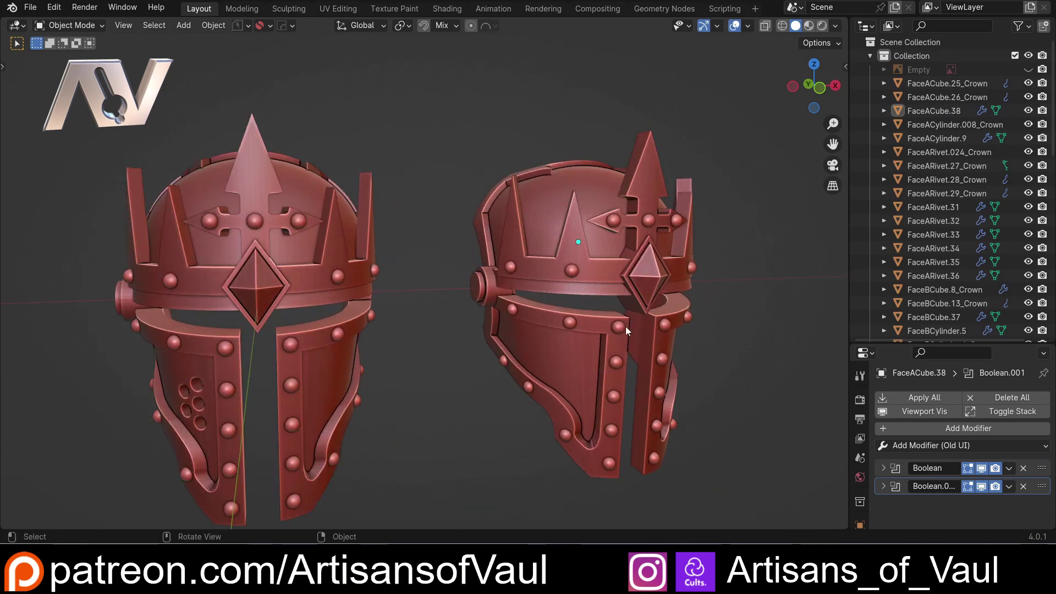
Step: Boolean-union the FaceARivet.32 rivets into helmet FaceACube.38 with HardOps
click(626, 326)
scroll(504, 309, up, 3)
scroll(503, 310, up, 1)
shift+click(428, 301)
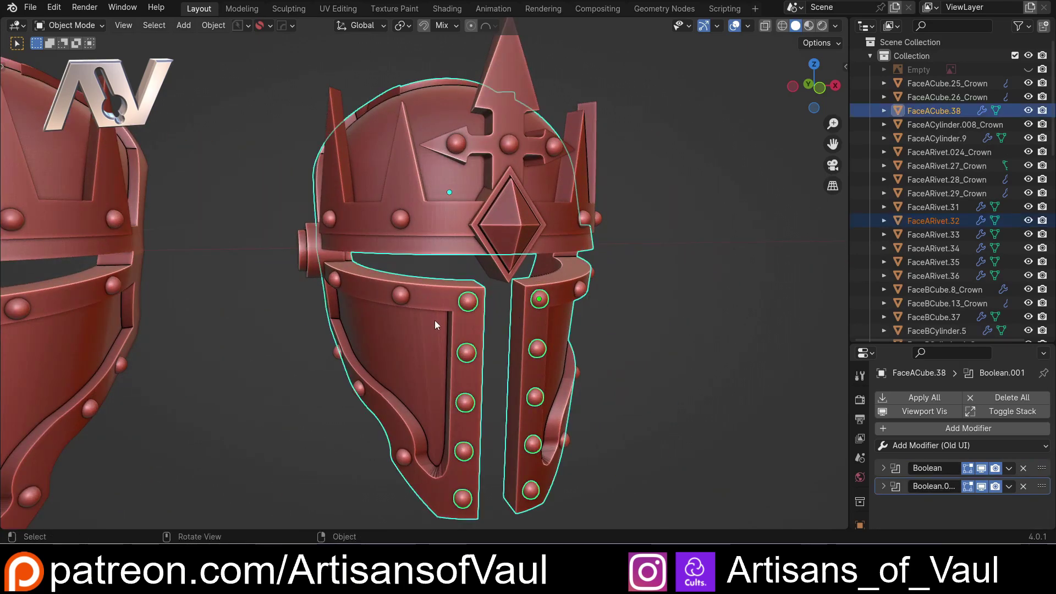
key(ctrl+shift+KP_Add)
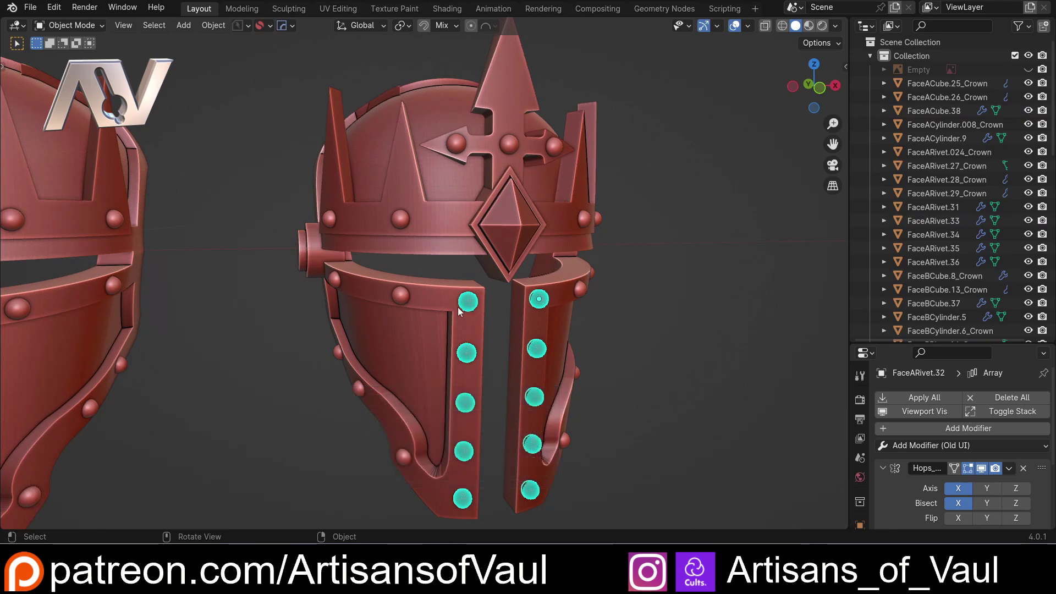
Step: Hide the FaceARivet.32 cutter, now in the Cutters collection
scroll(957, 231, down, 15)
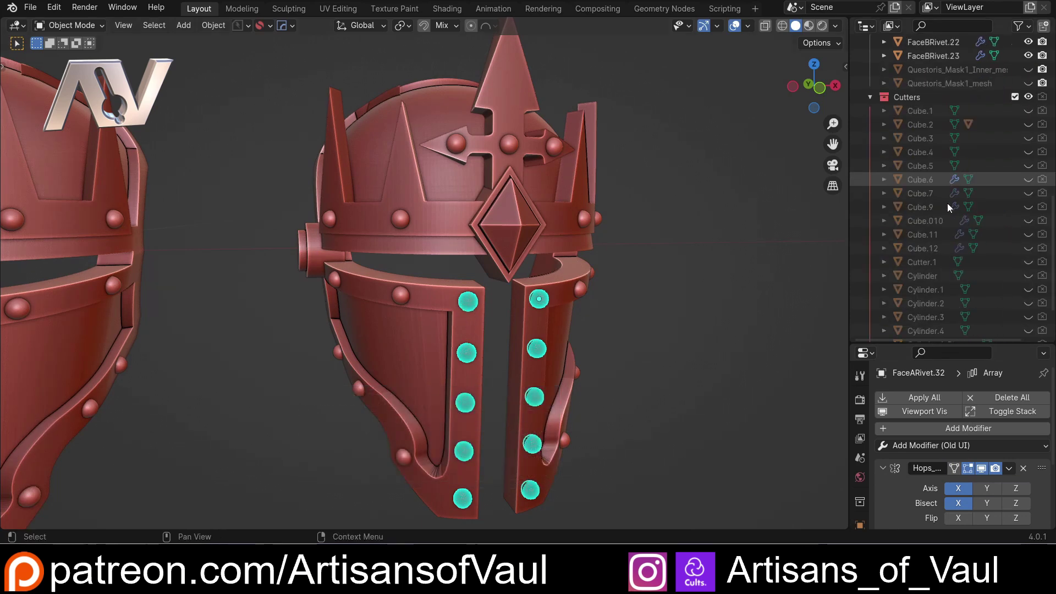
scroll(948, 209, up, 5)
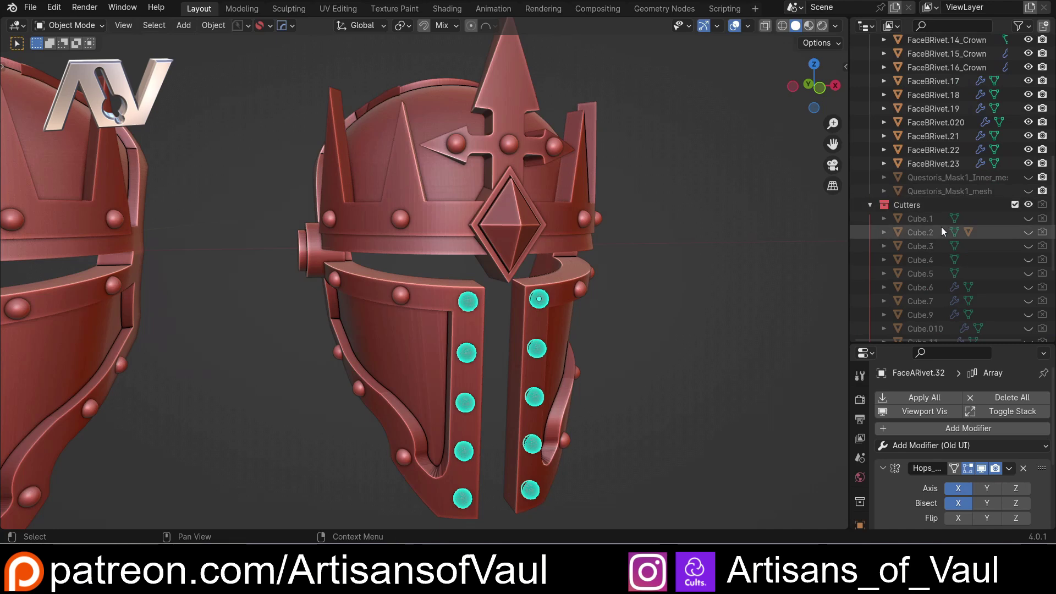
scroll(941, 225, down, 5)
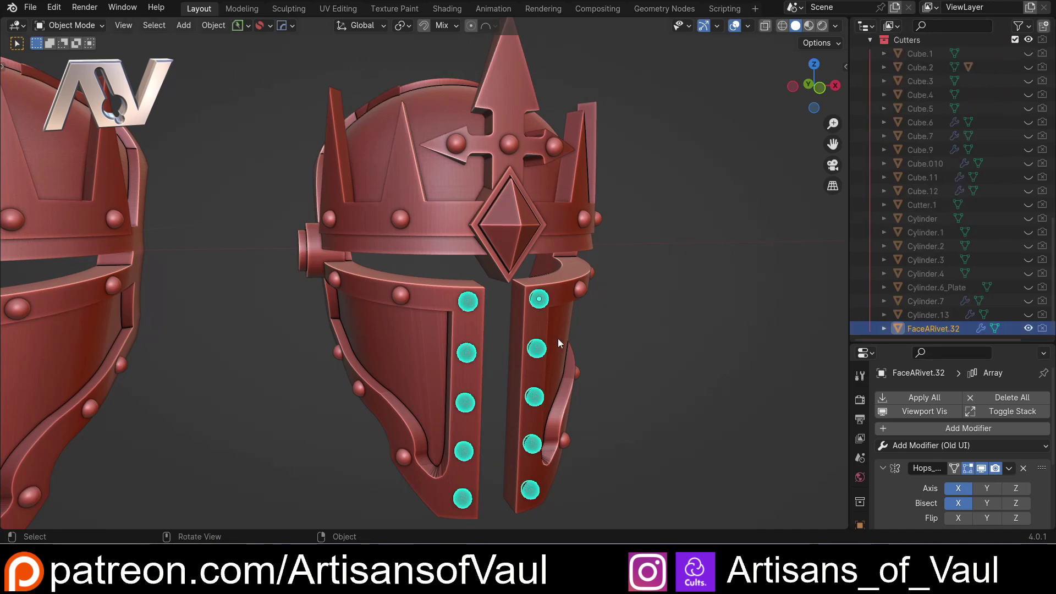
key(h)
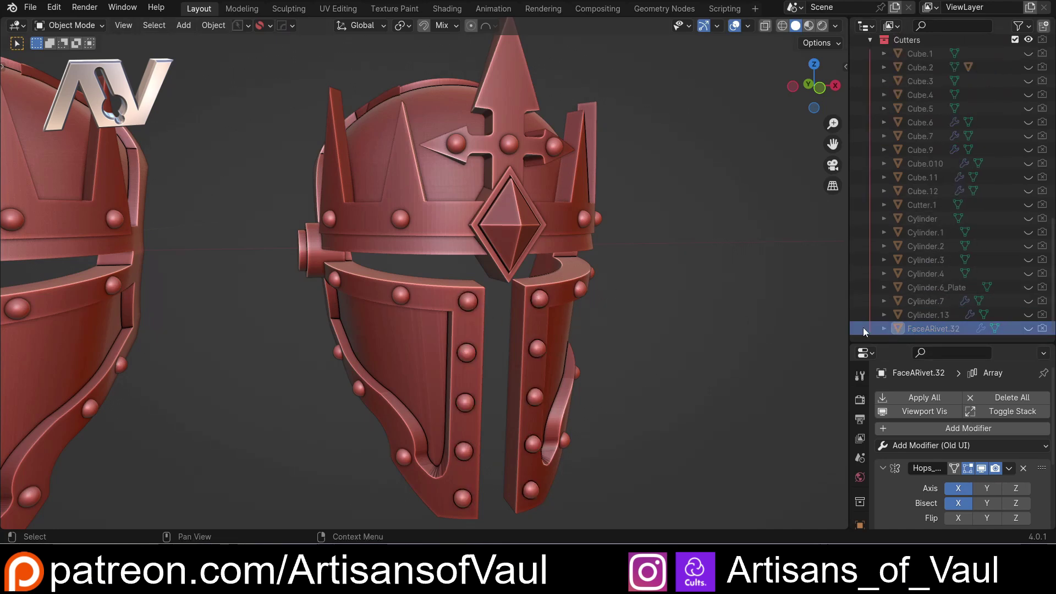
scroll(901, 169, up, 5)
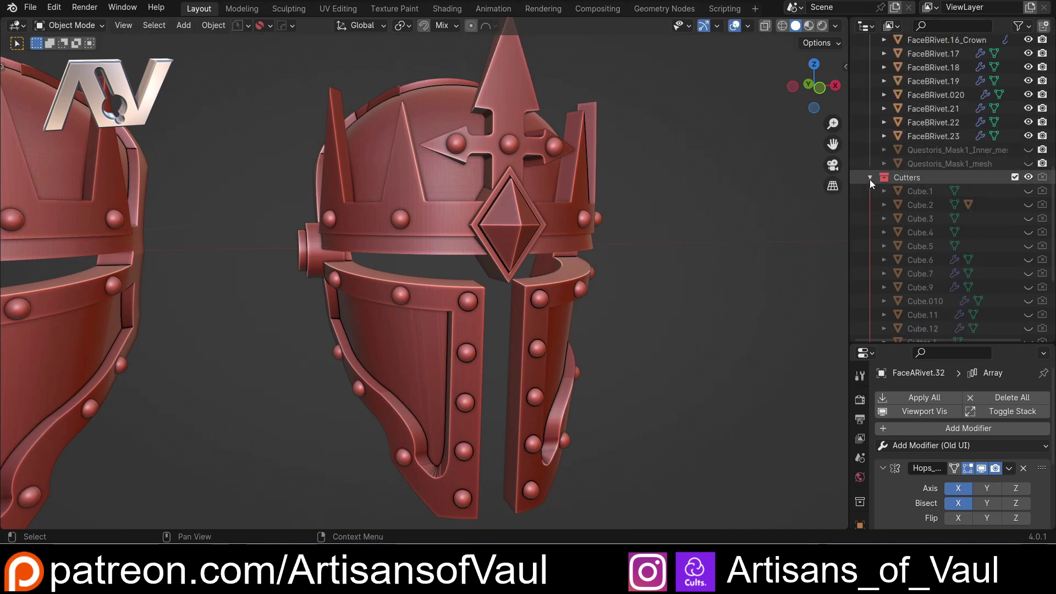
scroll(938, 213, up, 1)
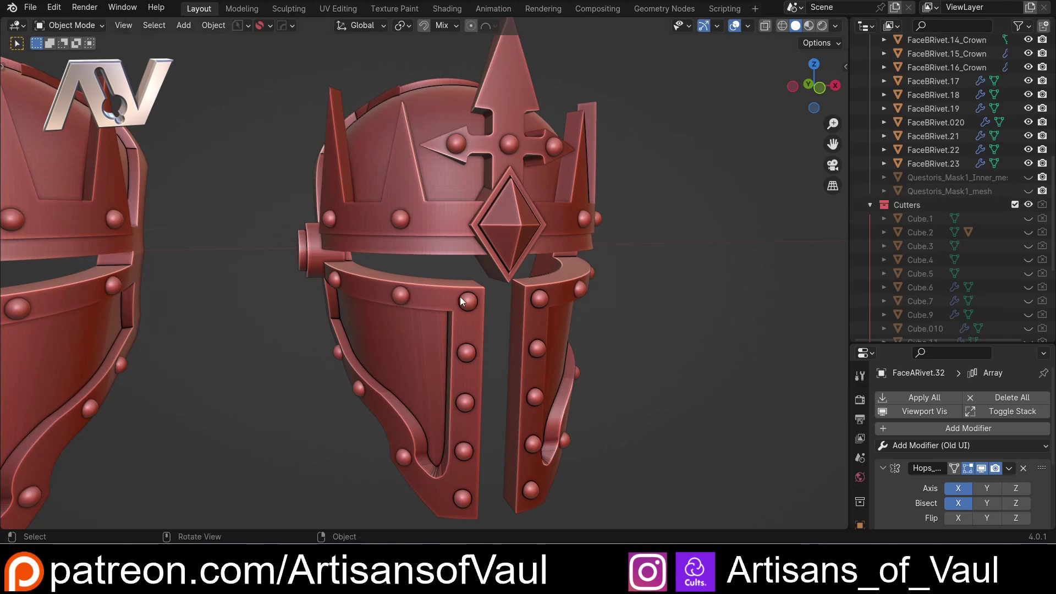
Step: Unhide the face-plate rivets, move them into the Cutters collection, and open Batch Rename for the object
key(ctrl)
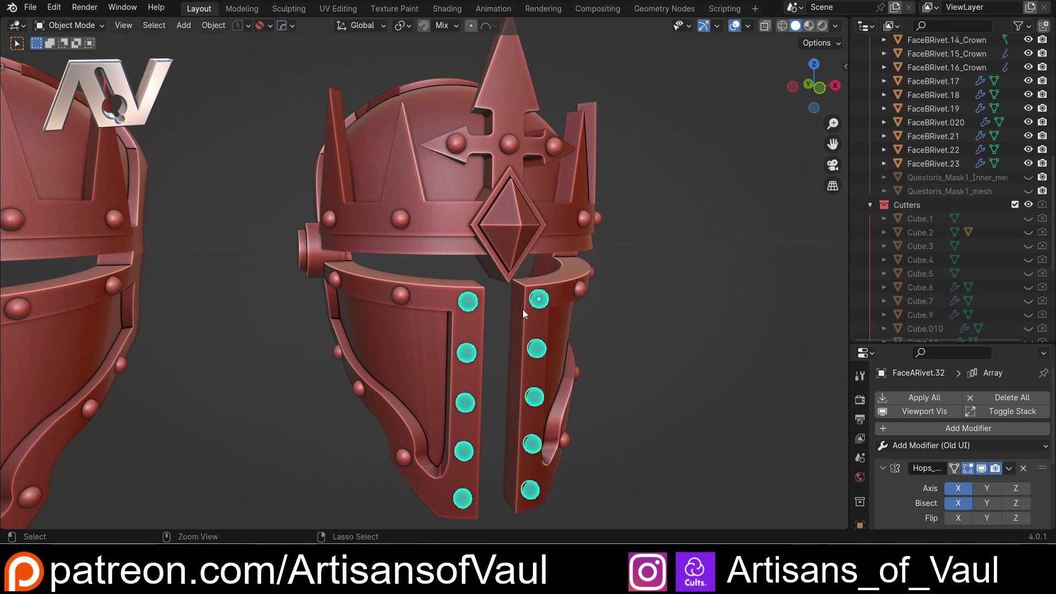
key(m)
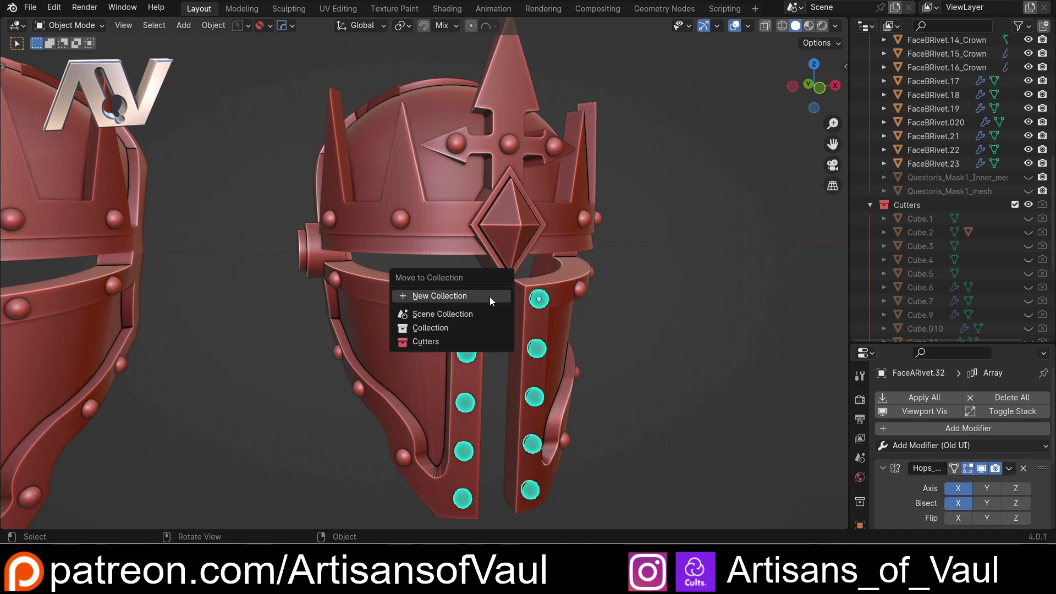
click(438, 341)
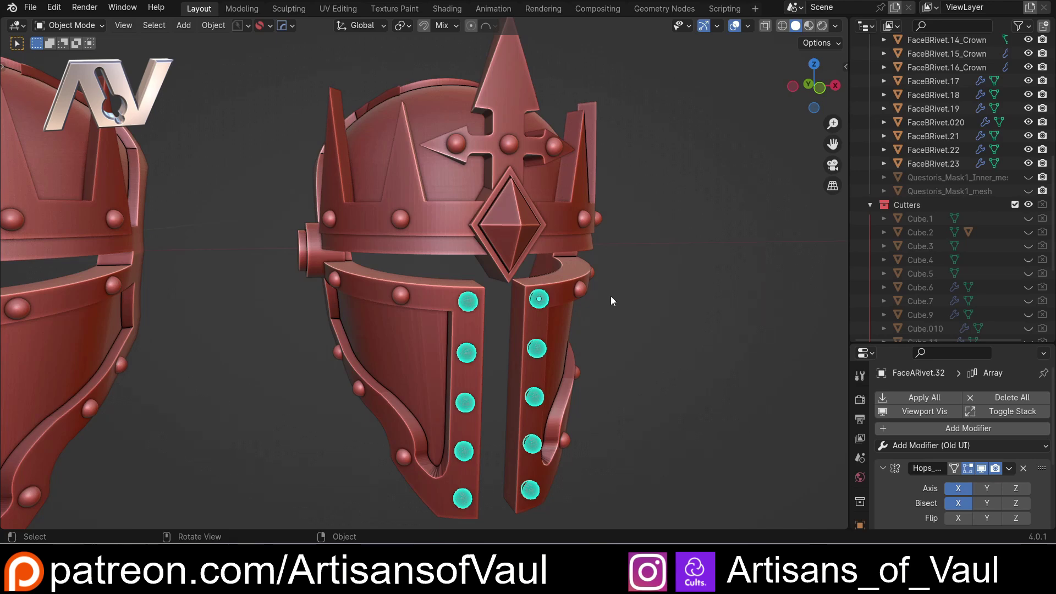
key(ctrl+F2)
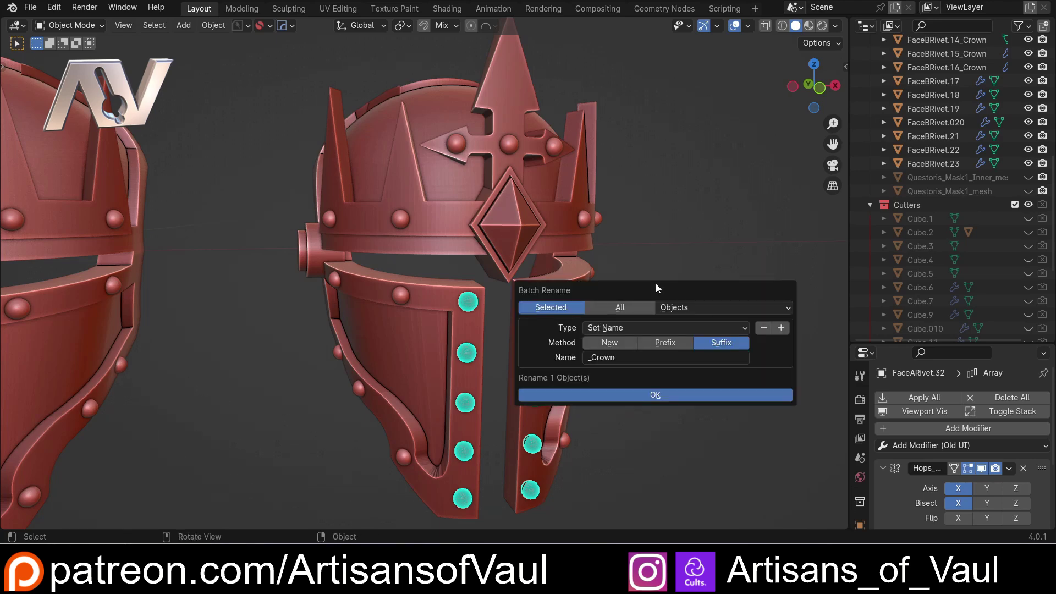